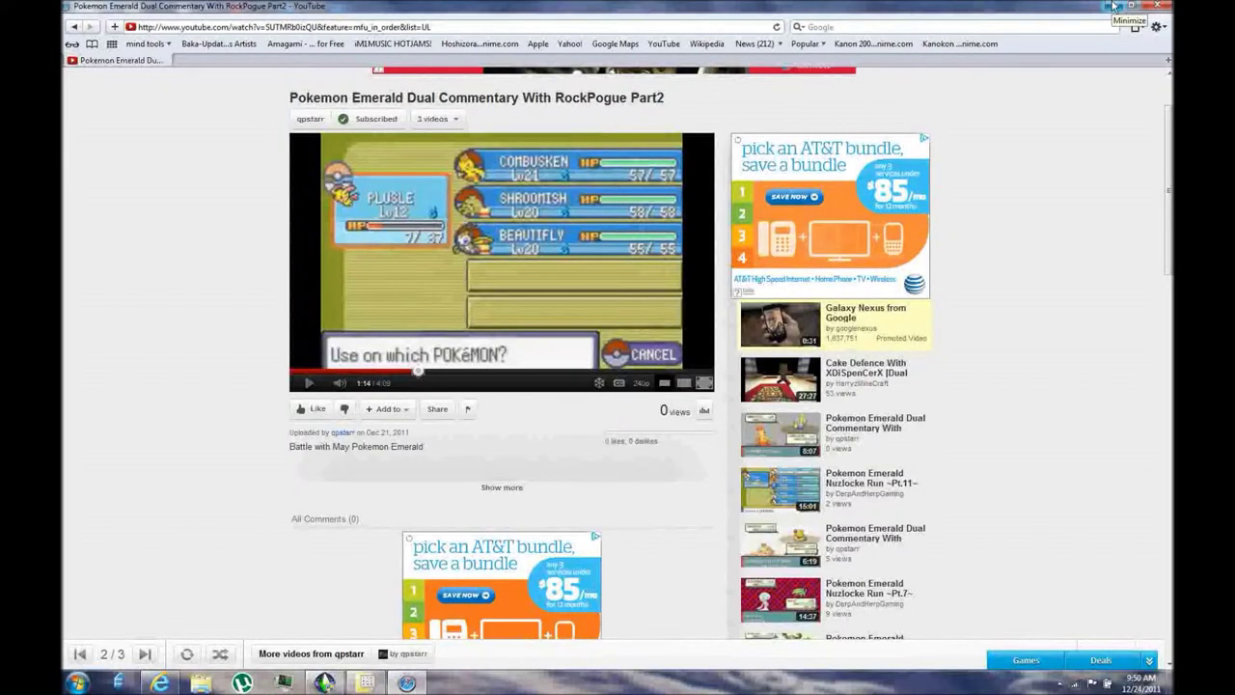
Minimize the first browser to reveal Internet Explorer showing the Pokemon Emerald commentary video
{"action": "left_click", "coordinate": [1114, 6]}
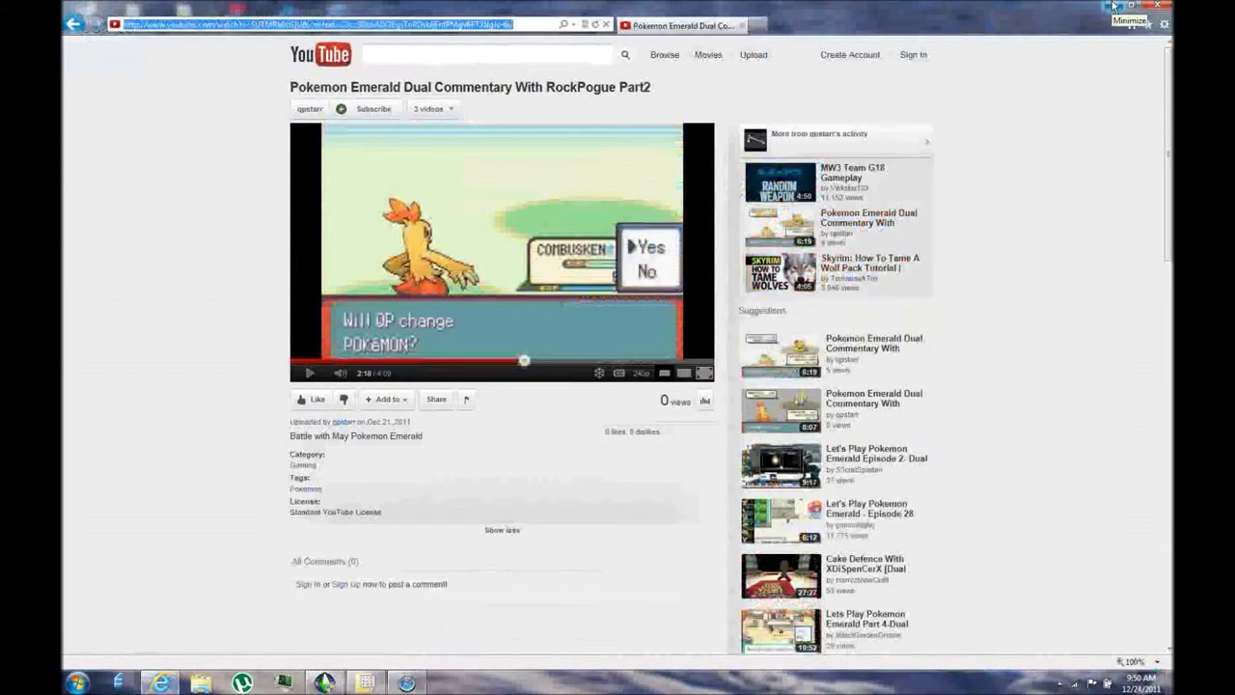
Minimize and restore Internet Explorer, then open a new tab loading the Google homepage
{"action": "left_click", "coordinate": [1114, 6]}
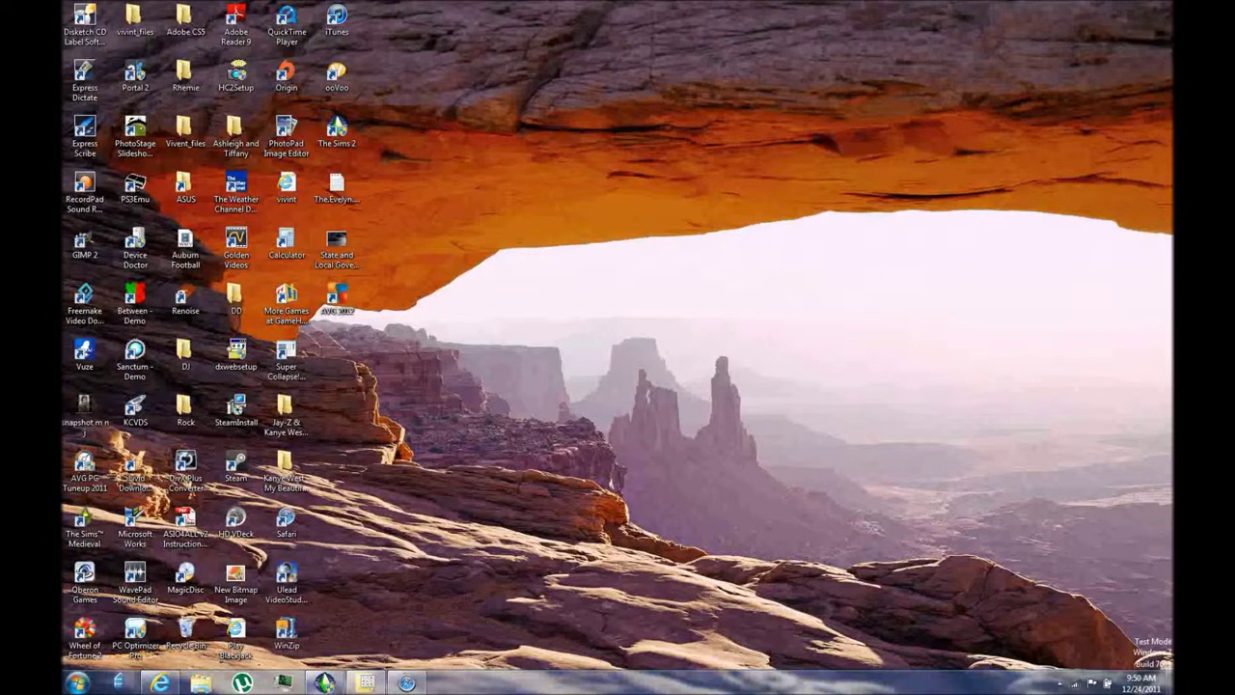
{"action": "mouse_move", "coordinate": [160, 682]}
{"action": "left_click", "coordinate": [367, 599]}
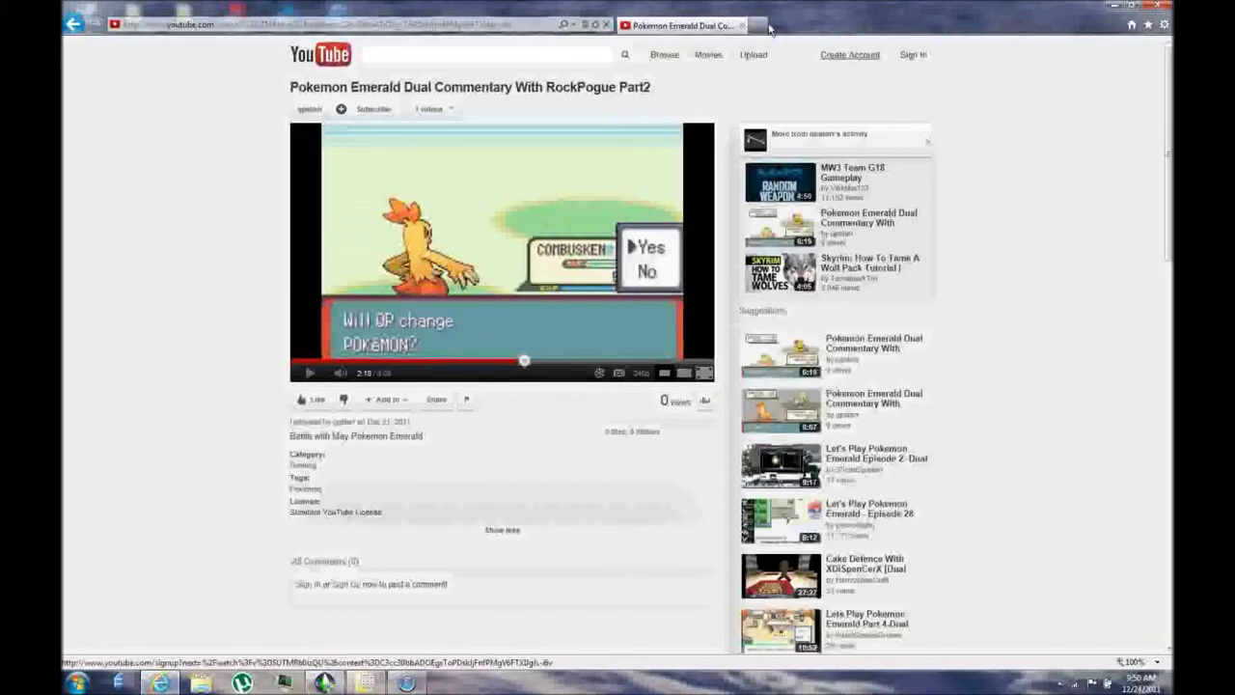
{"action": "left_click", "coordinate": [796, 132]}
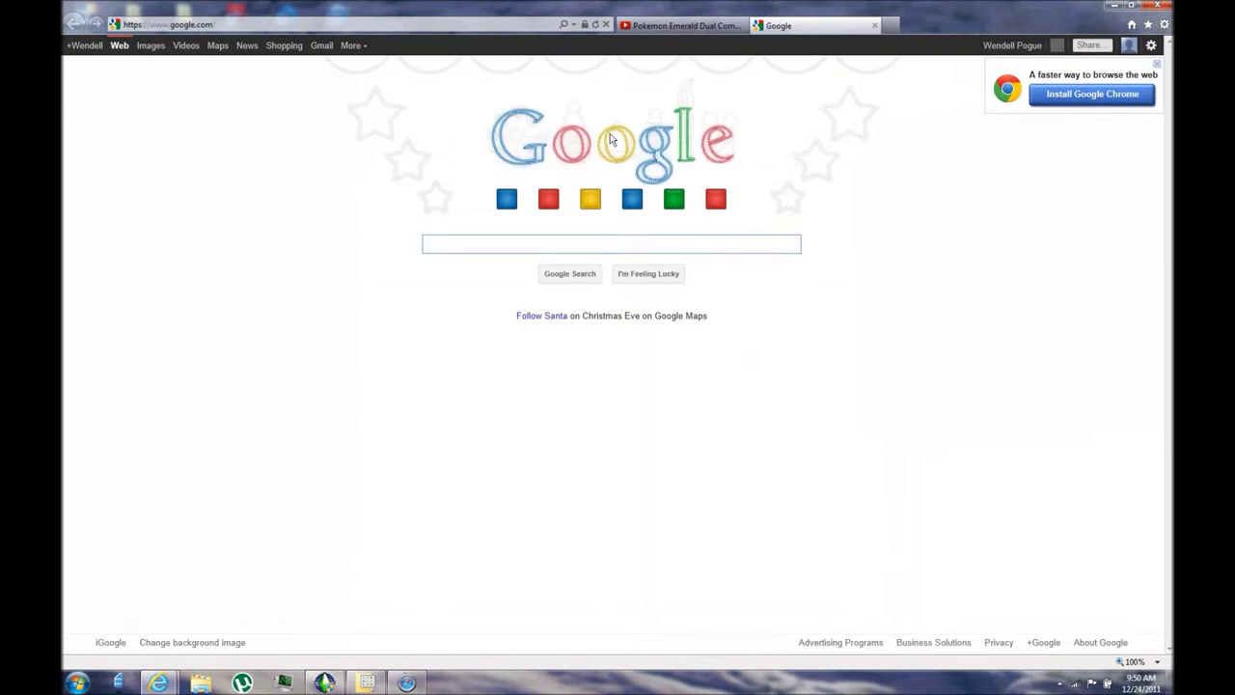
Search Google for 'nch software' via the autocomplete suggestion after typing 'nch'
{"action": "left_click", "coordinate": [507, 201]}
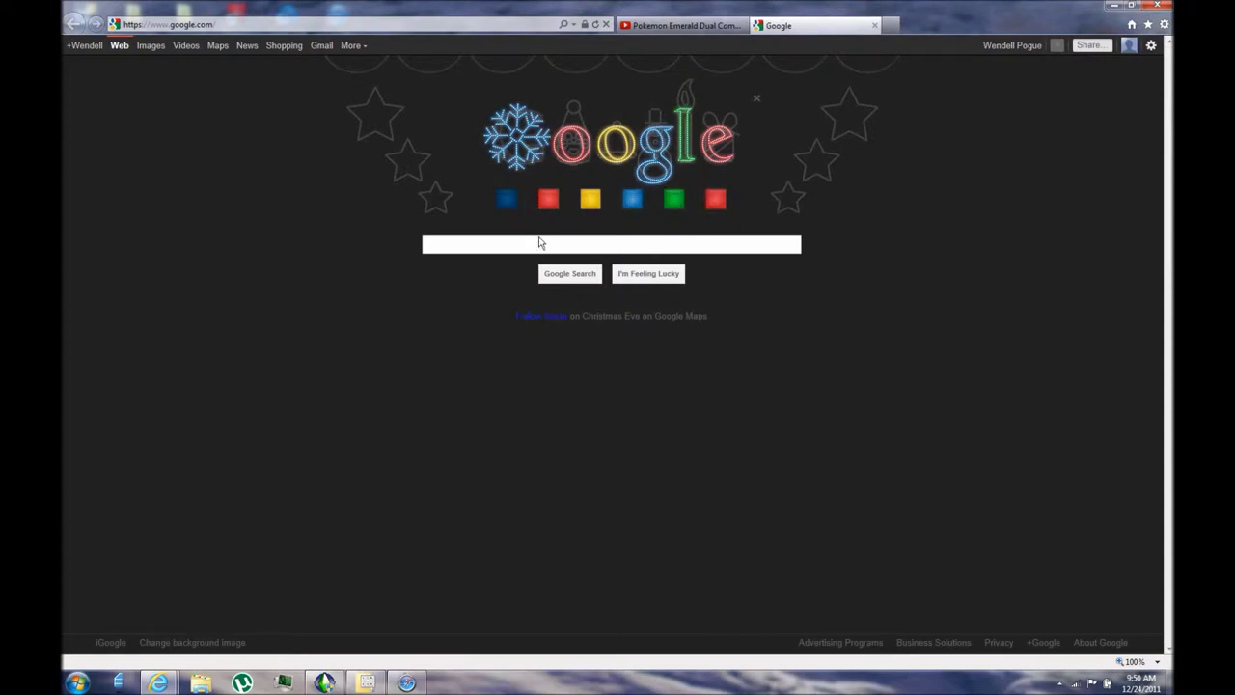
{"action": "left_click", "coordinate": [532, 247]}
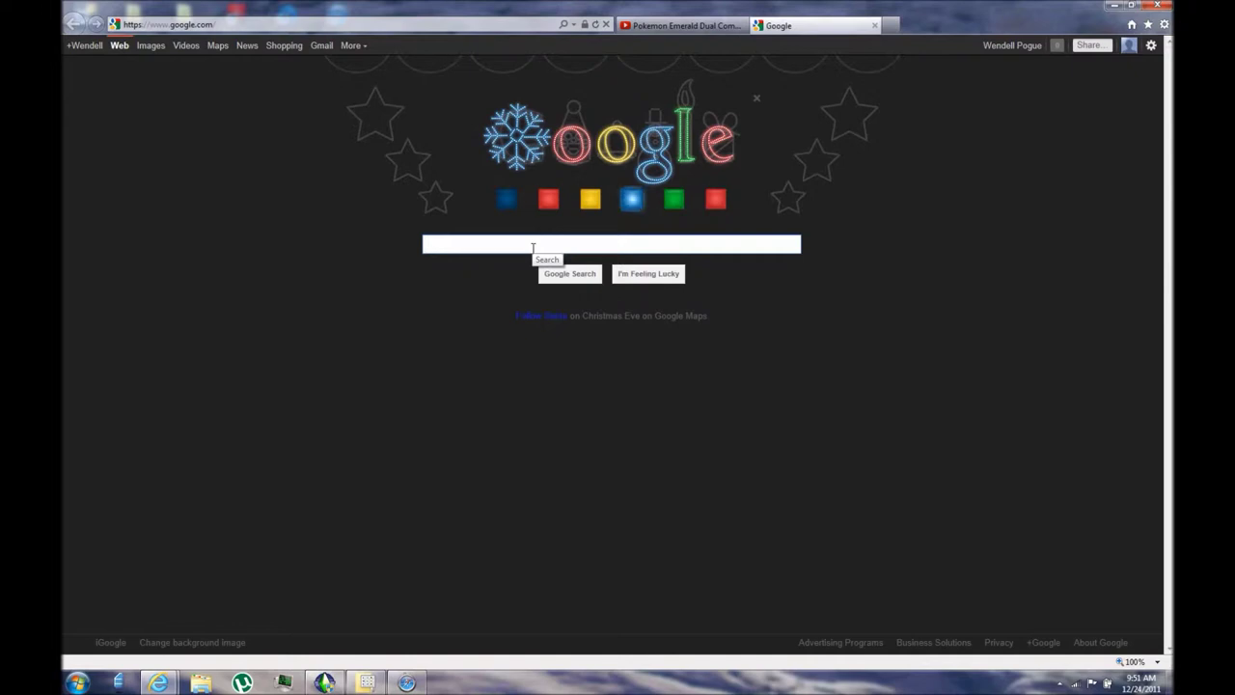
{"action": "type", "text": "nch"}
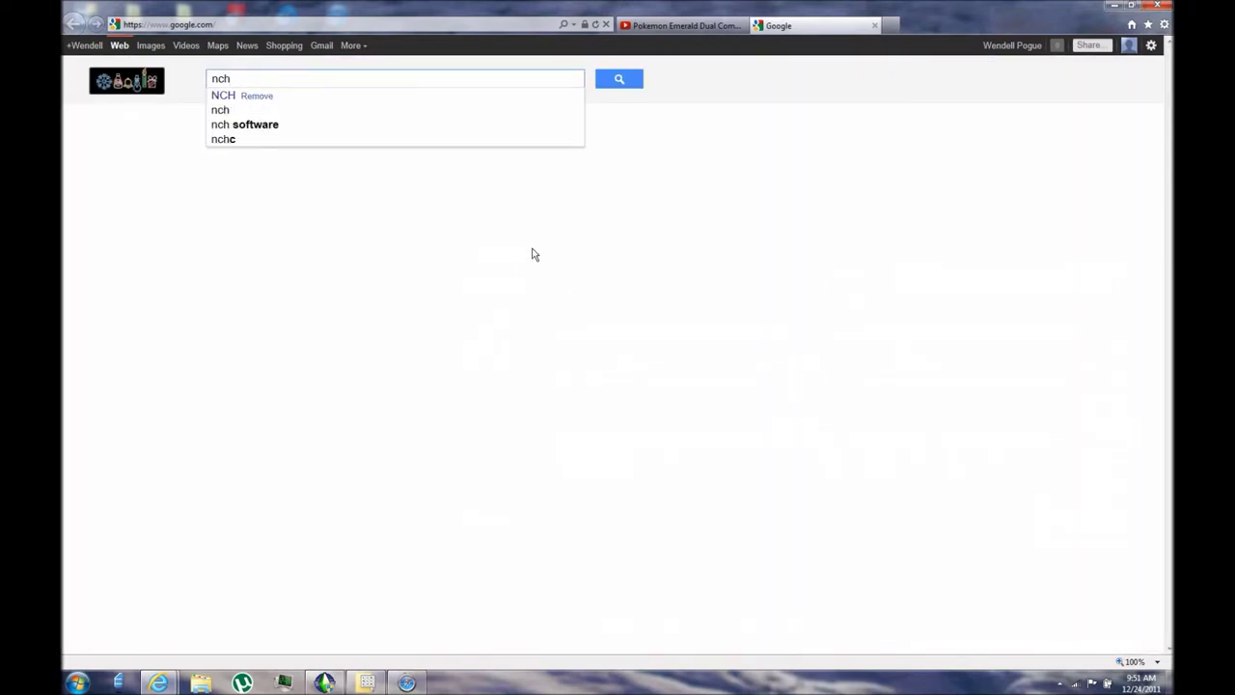
{"action": "key", "text": "Down"}
{"action": "key", "text": "Down"}
{"action": "key", "text": "Down"}
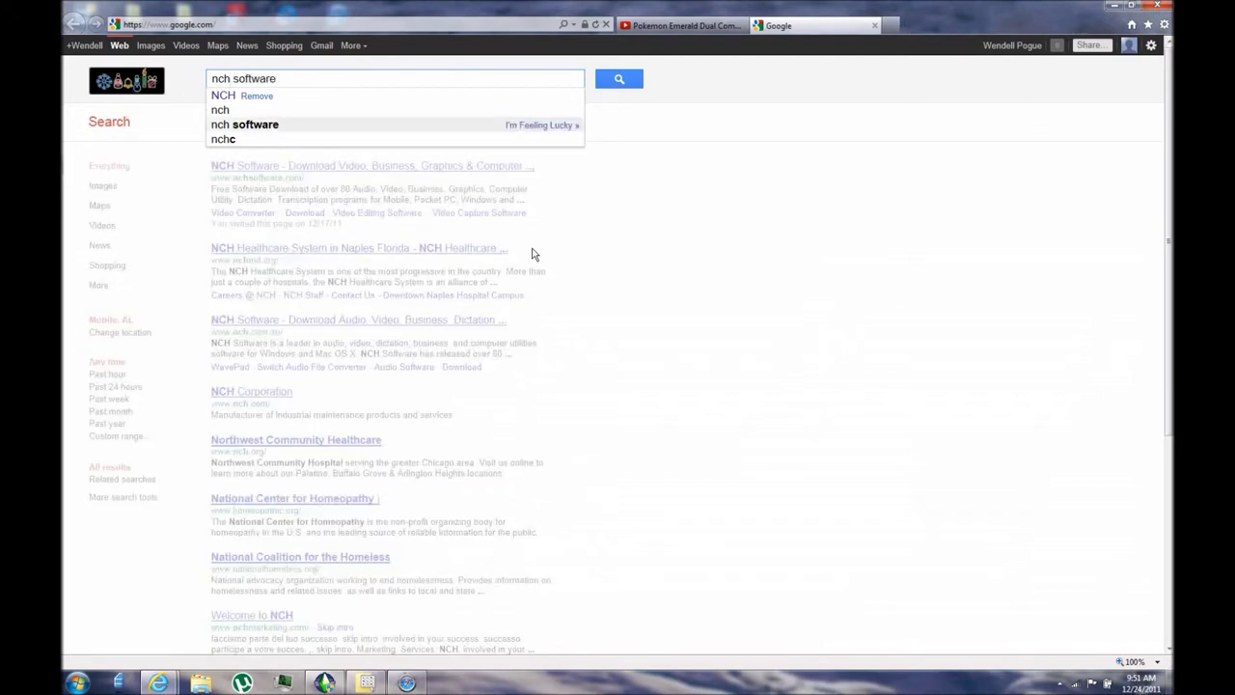
{"action": "key", "text": "Return"}
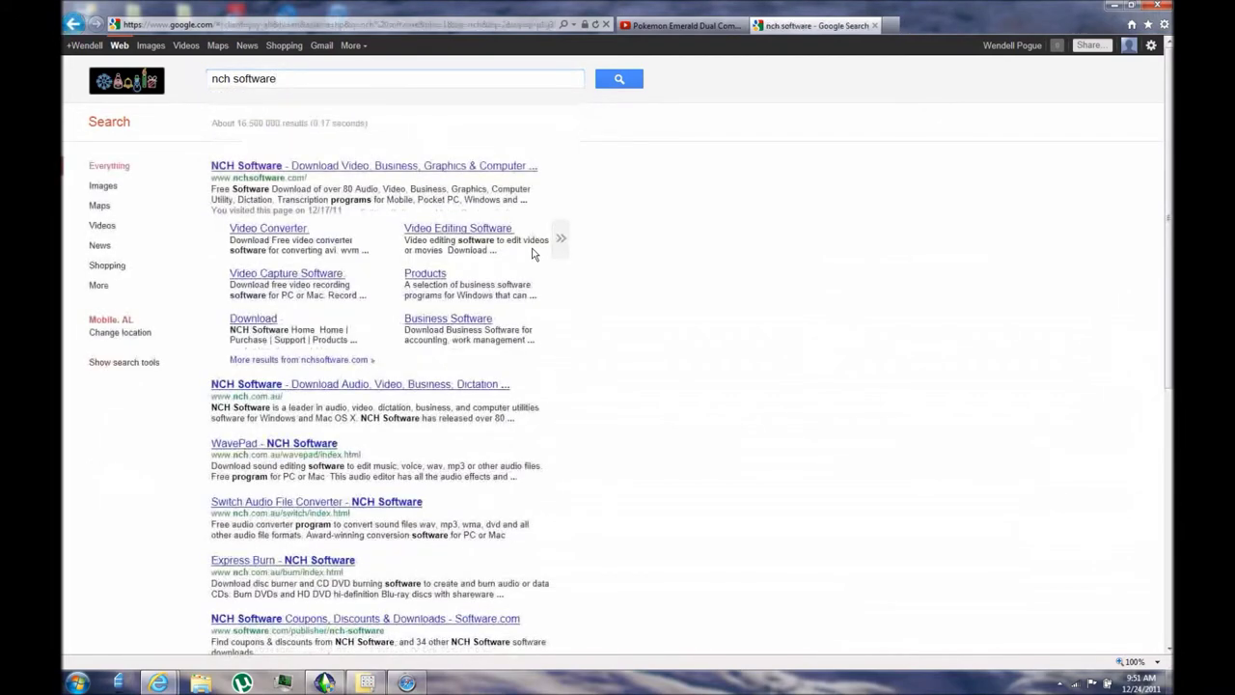
Go to nchsoftware.com from the top result and view its Video Software page
{"action": "left_click", "coordinate": [406, 169]}
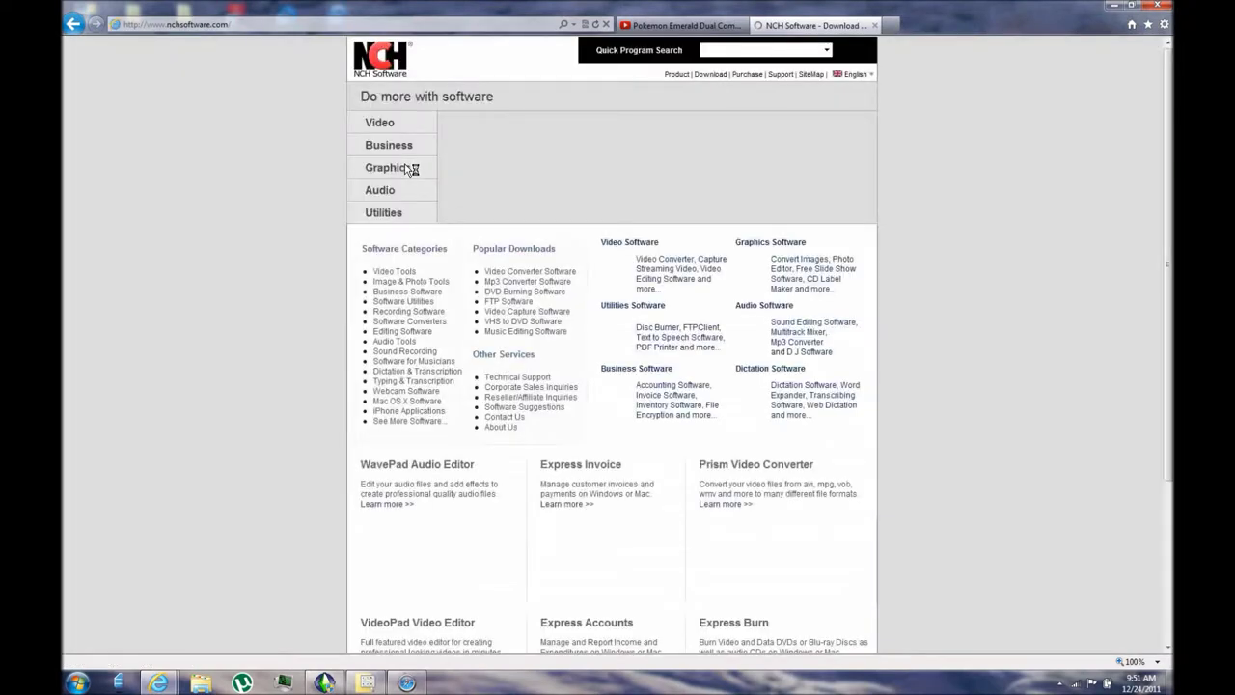
{"action": "left_click", "coordinate": [634, 245]}
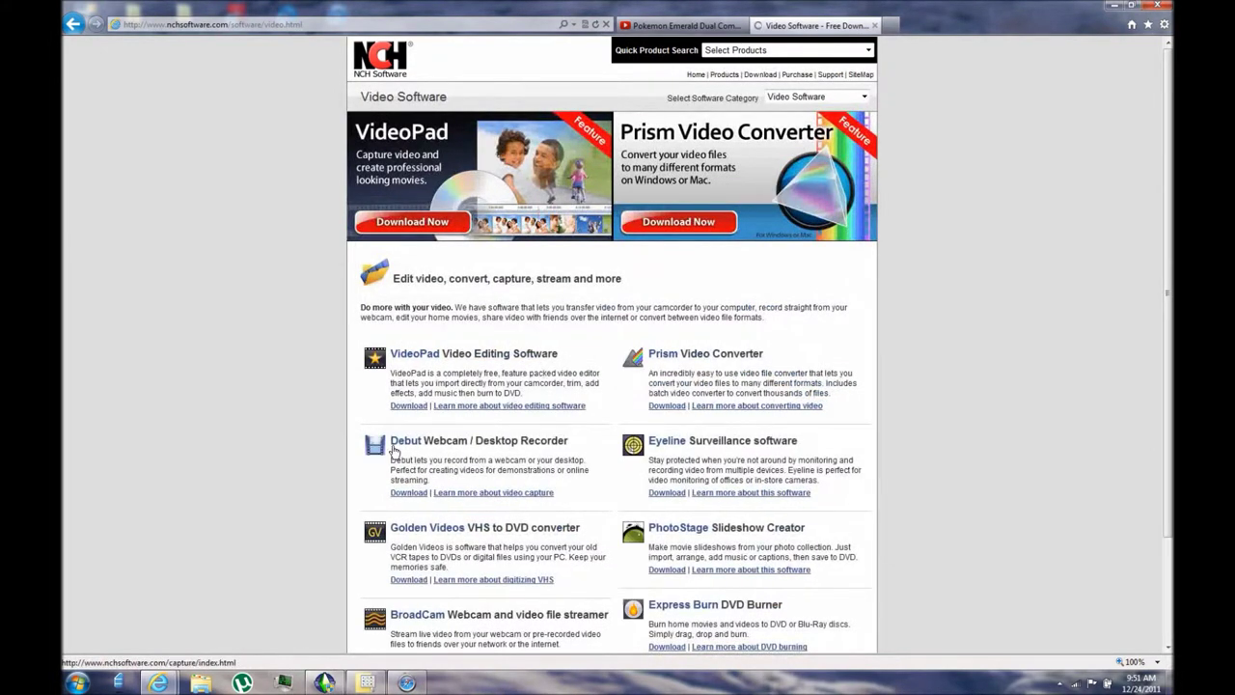
{"action": "left_click_drag", "start_coordinate": [372, 467], "coordinate": [438, 518]}
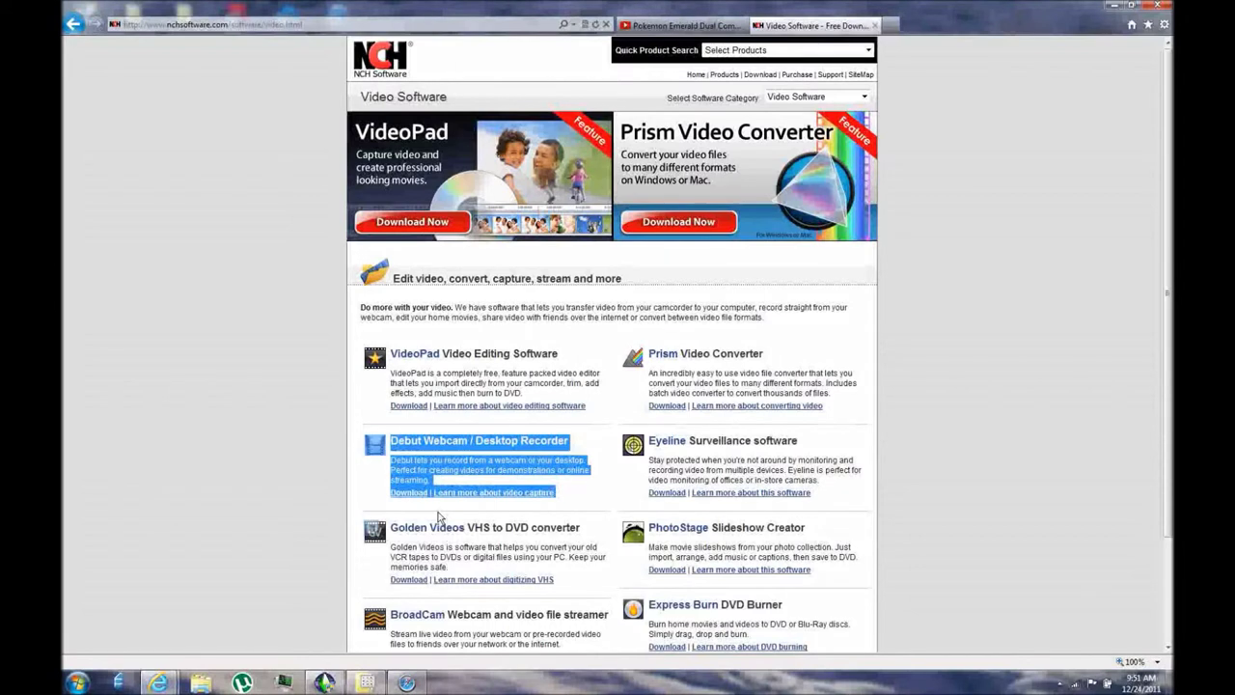
{"action": "left_click", "coordinate": [154, 442]}
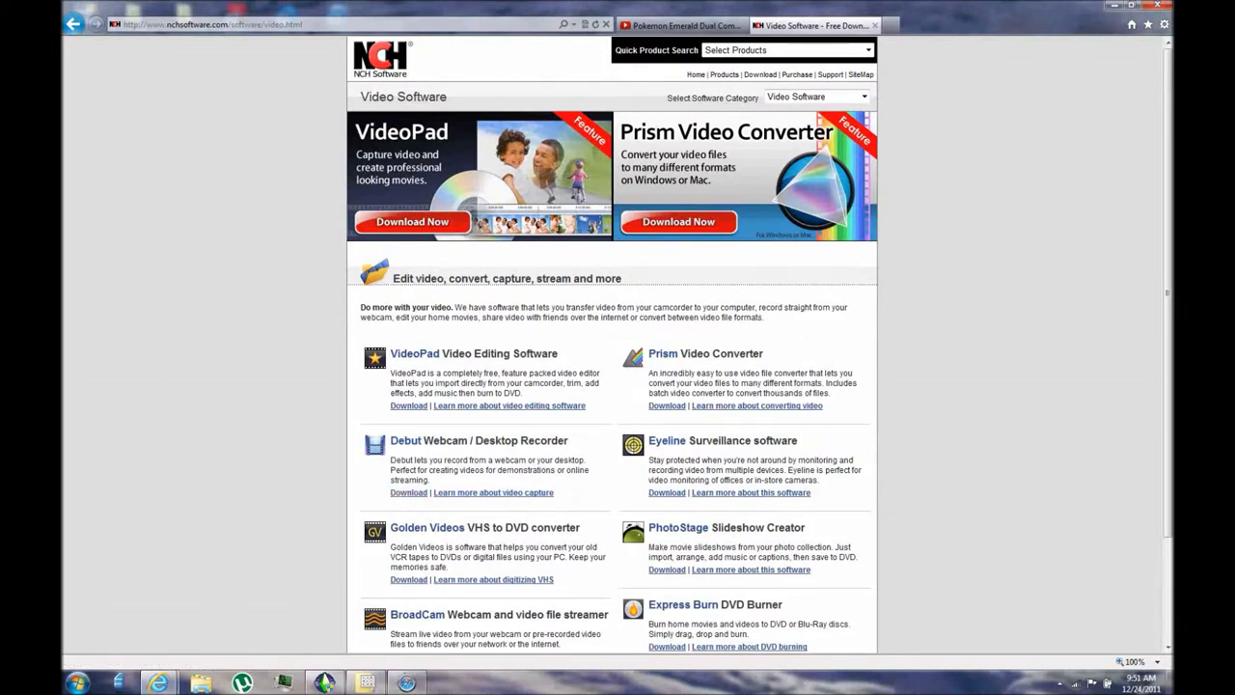
{"action": "scroll", "coordinate": [887, 182], "scroll_direction": "down", "scroll_amount": 2}
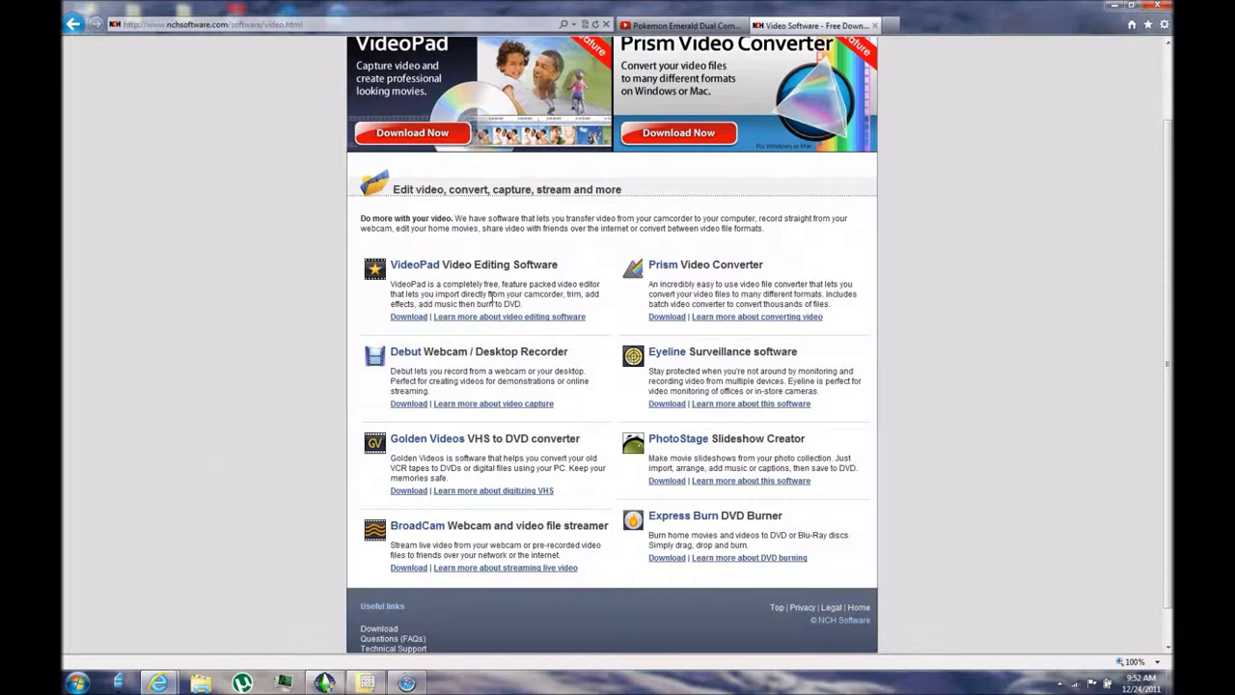
{"action": "left_click_drag", "start_coordinate": [350, 262], "coordinate": [345, 246]}
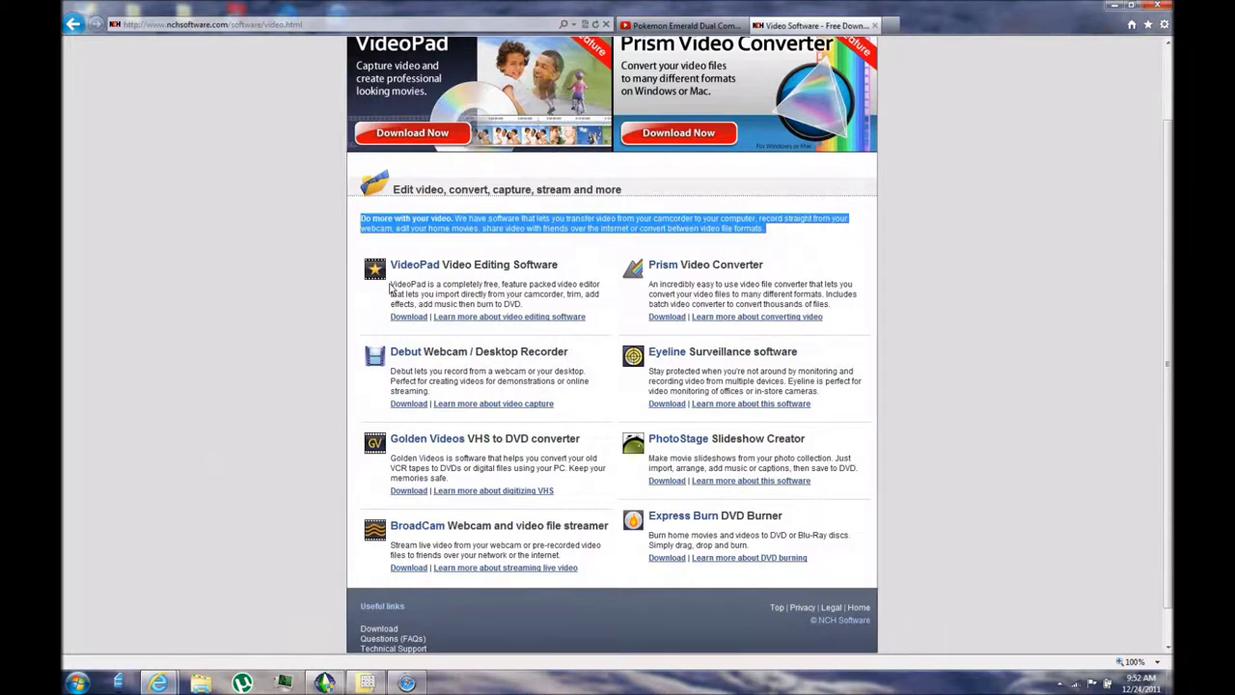
{"action": "left_click", "coordinate": [345, 246]}
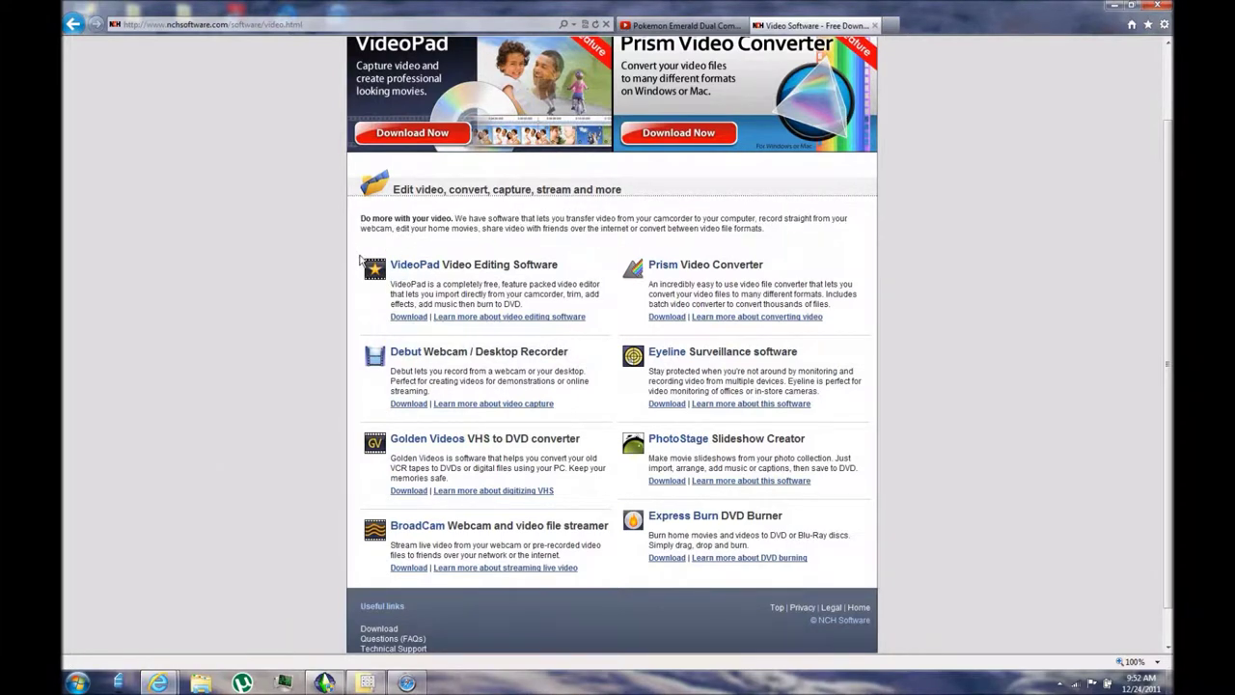
{"action": "left_click_drag", "start_coordinate": [368, 262], "coordinate": [521, 341]}
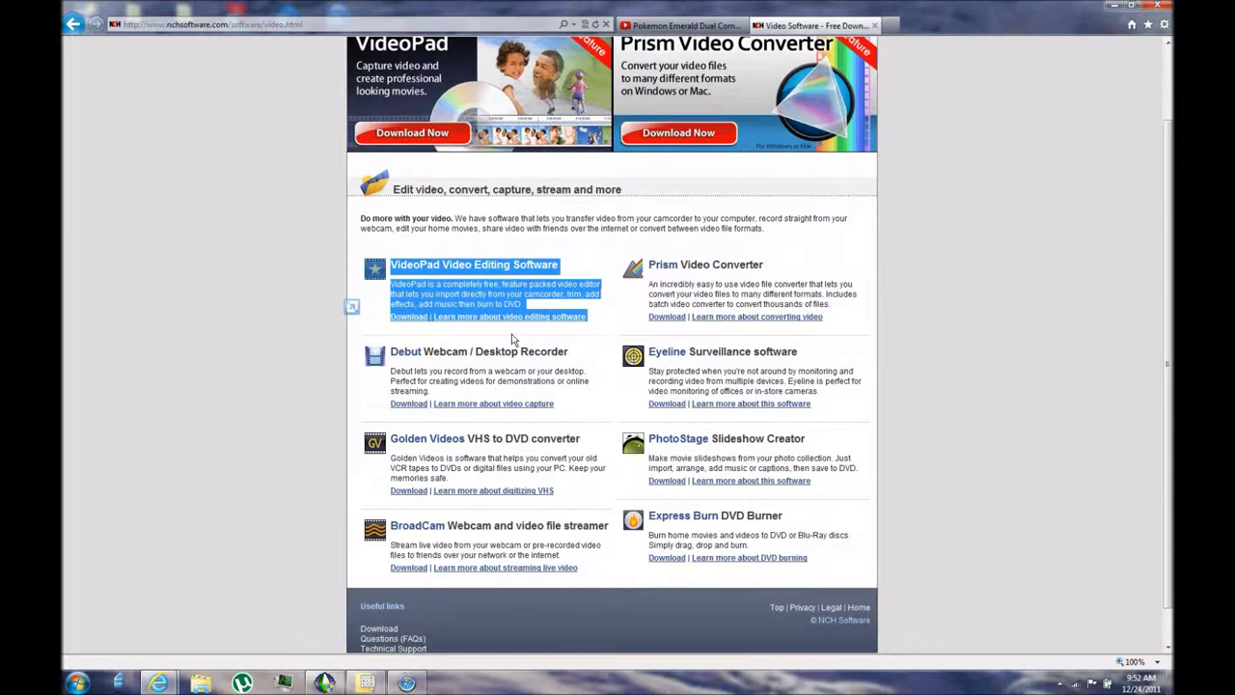
{"action": "left_click", "coordinate": [513, 339]}
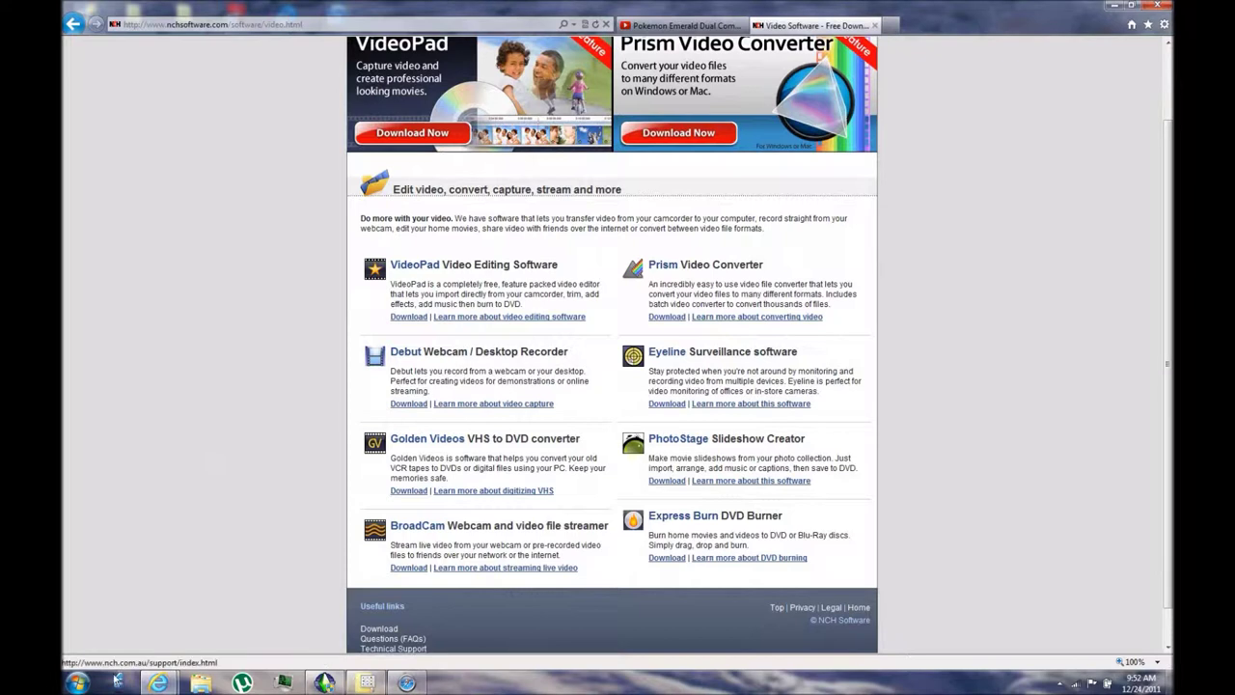
{"action": "left_click", "coordinate": [81, 682]}
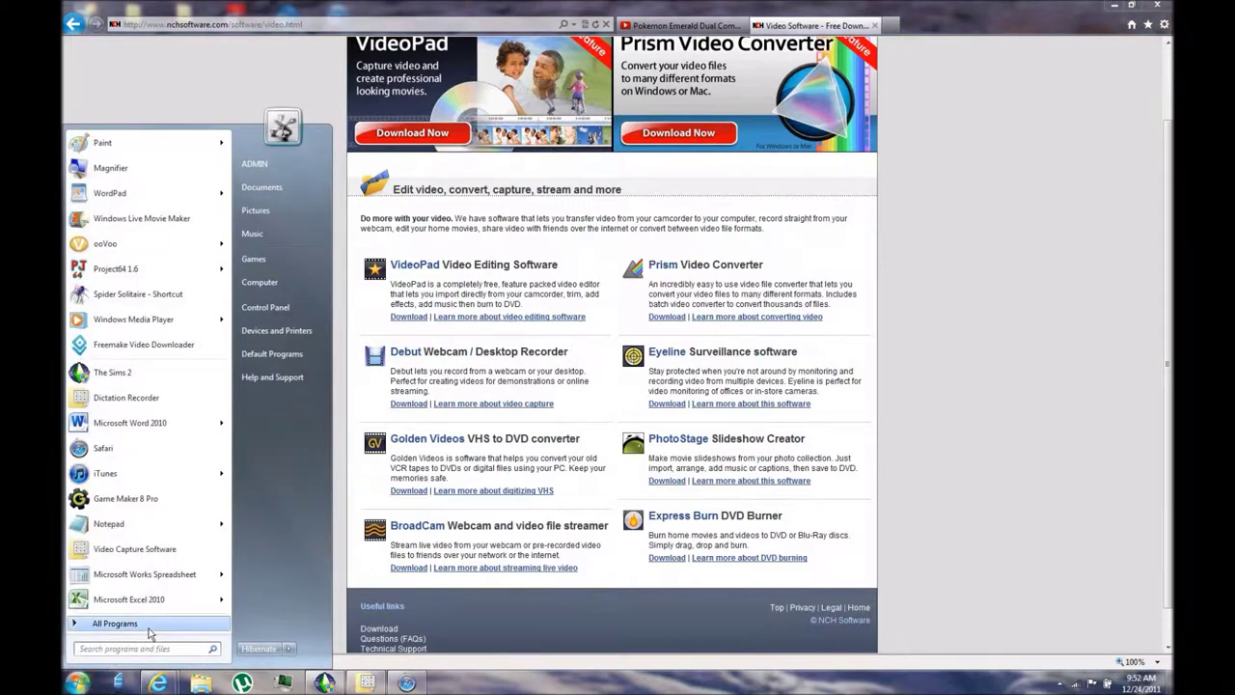
{"action": "left_click", "coordinate": [113, 623]}
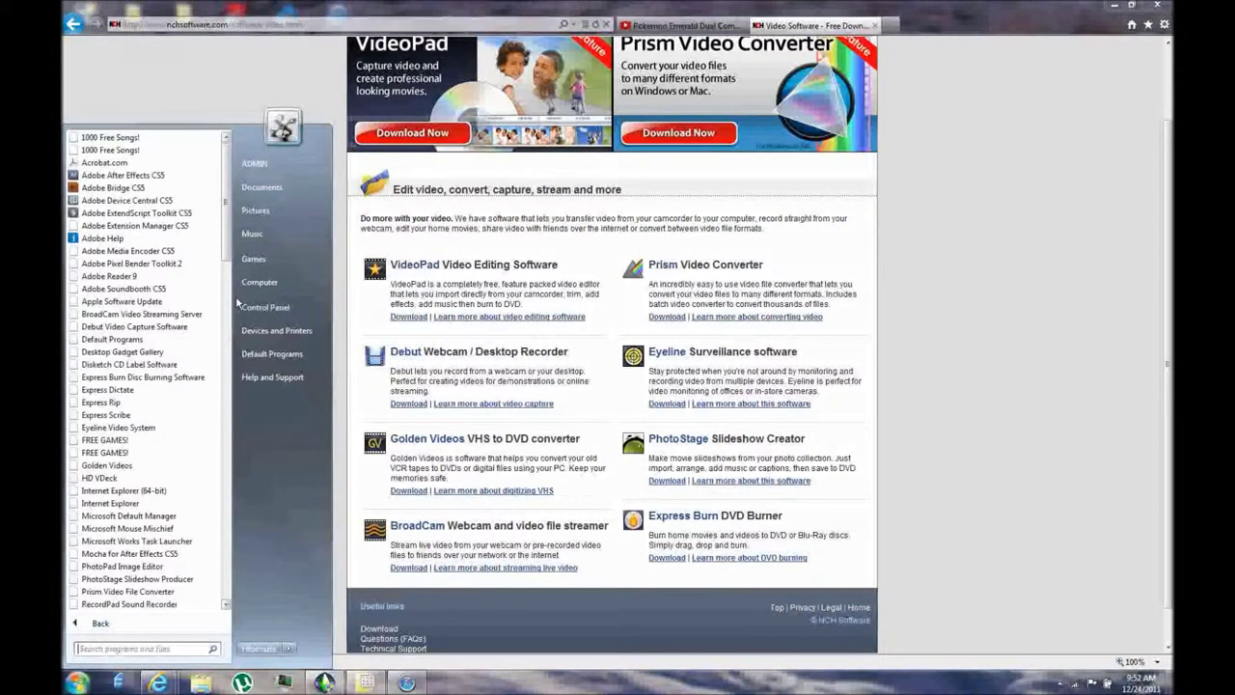
{"action": "scroll", "coordinate": [213, 351], "scroll_direction": "down", "scroll_amount": 10}
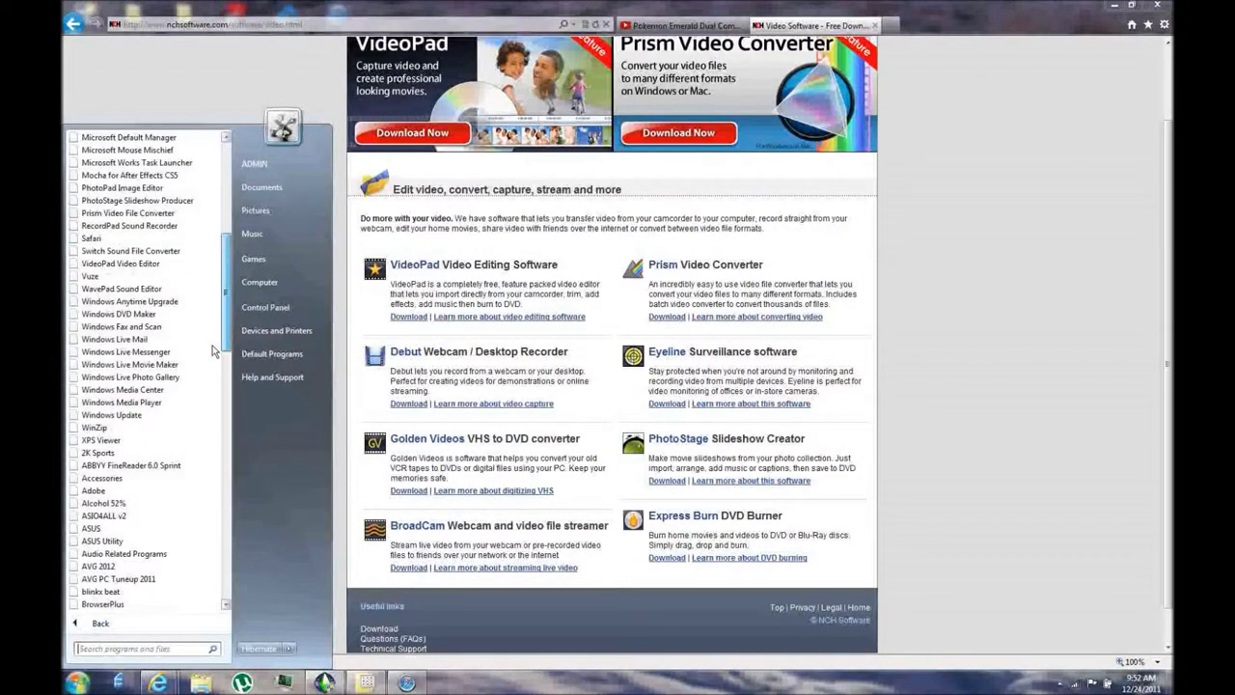
{"action": "scroll", "coordinate": [213, 351], "scroll_direction": "down", "scroll_amount": 13}
{"action": "scroll", "coordinate": [206, 498], "scroll_direction": "down", "scroll_amount": 11}
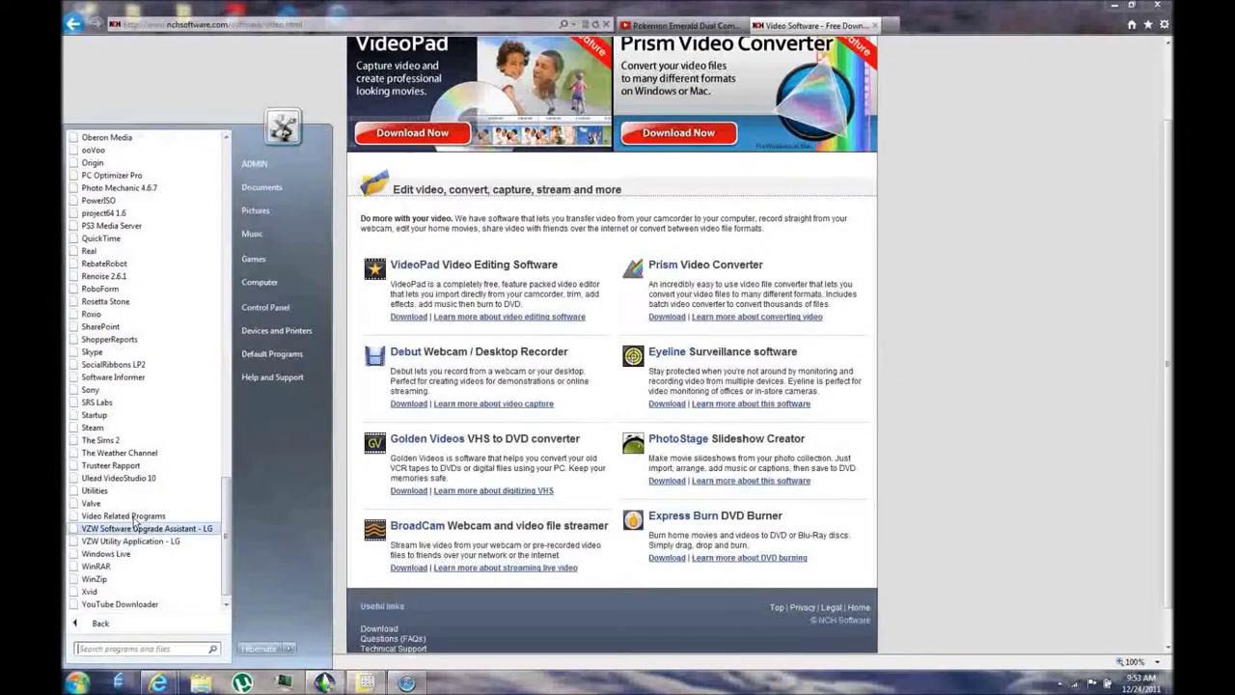
{"action": "left_click", "coordinate": [132, 515]}
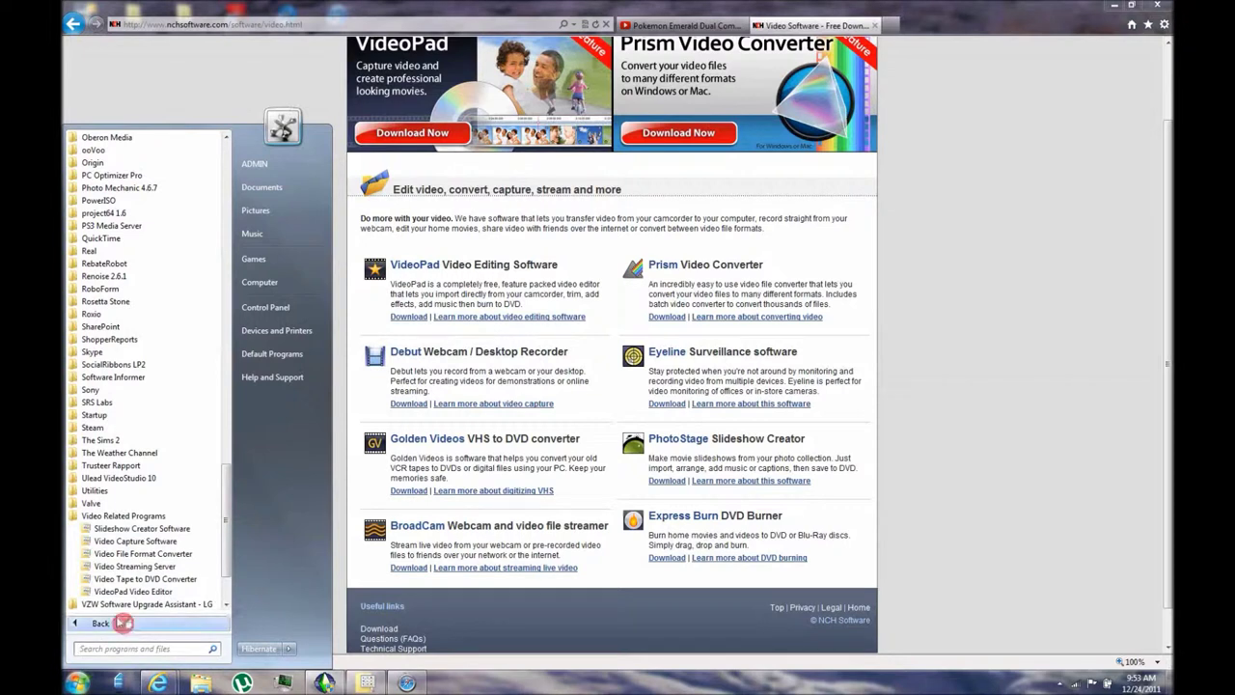
{"action": "left_click", "coordinate": [122, 624]}
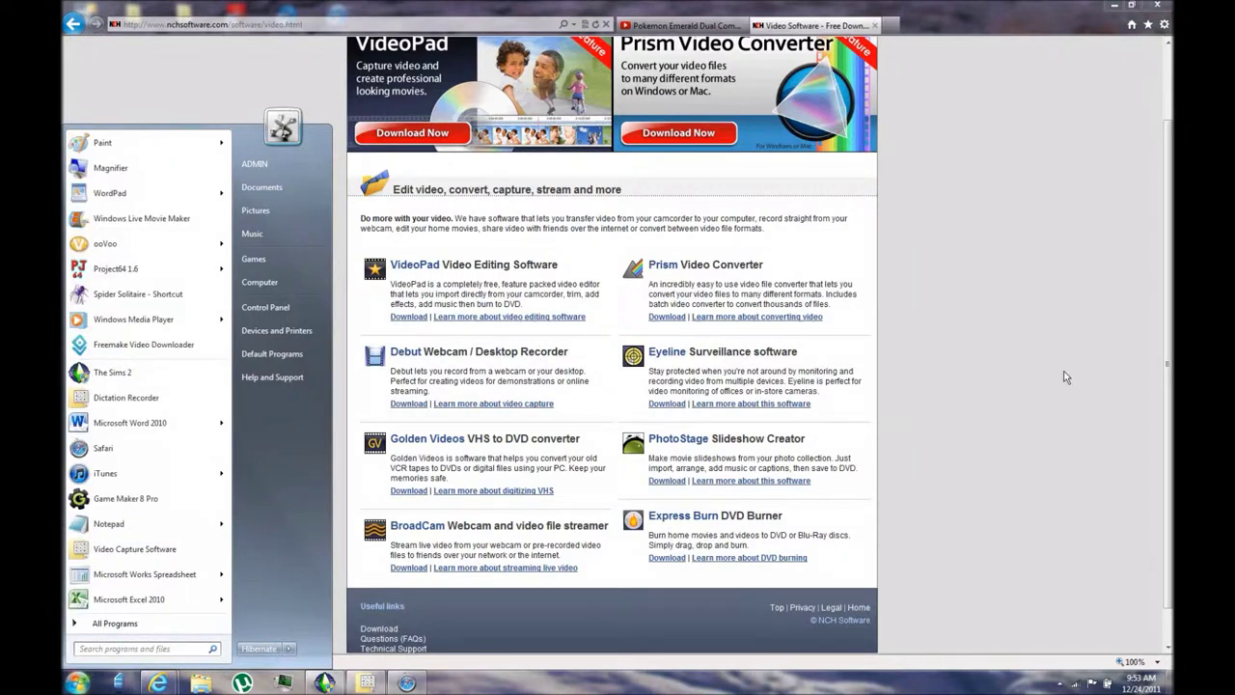
{"action": "left_click", "coordinate": [1067, 376]}
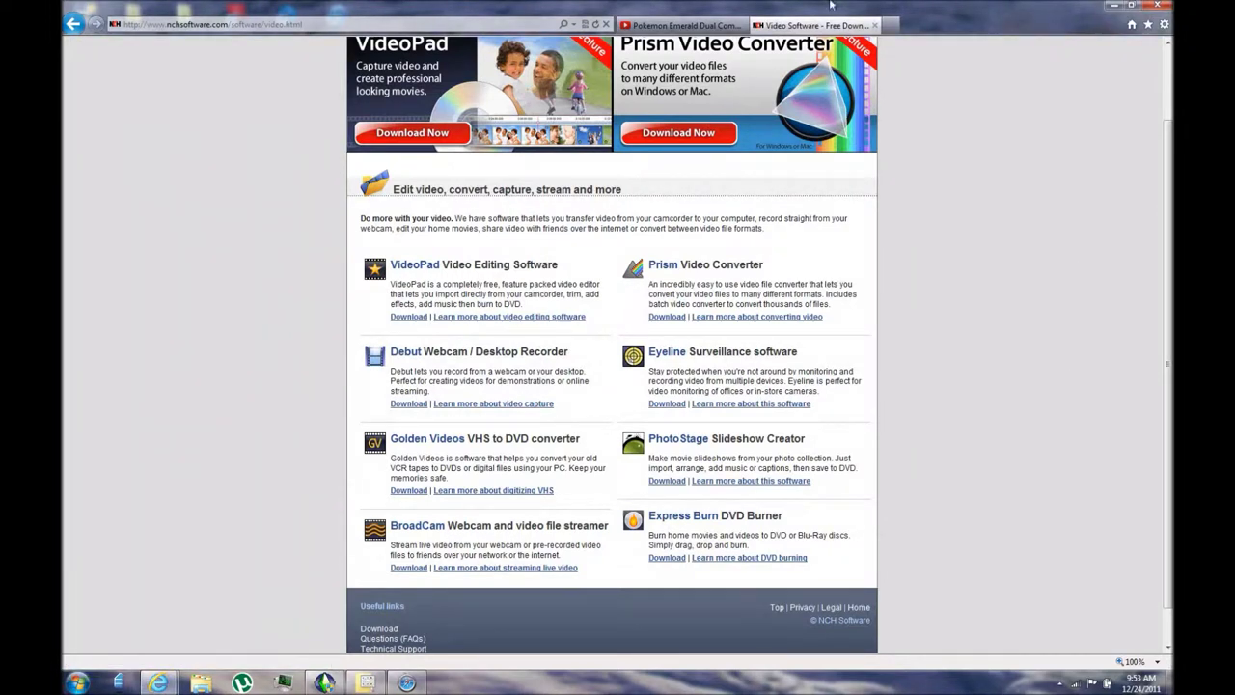
Play the Pokemon commentary briefly, pause at 2:27, and minimize Internet Explorer
{"action": "left_click", "coordinate": [699, 25]}
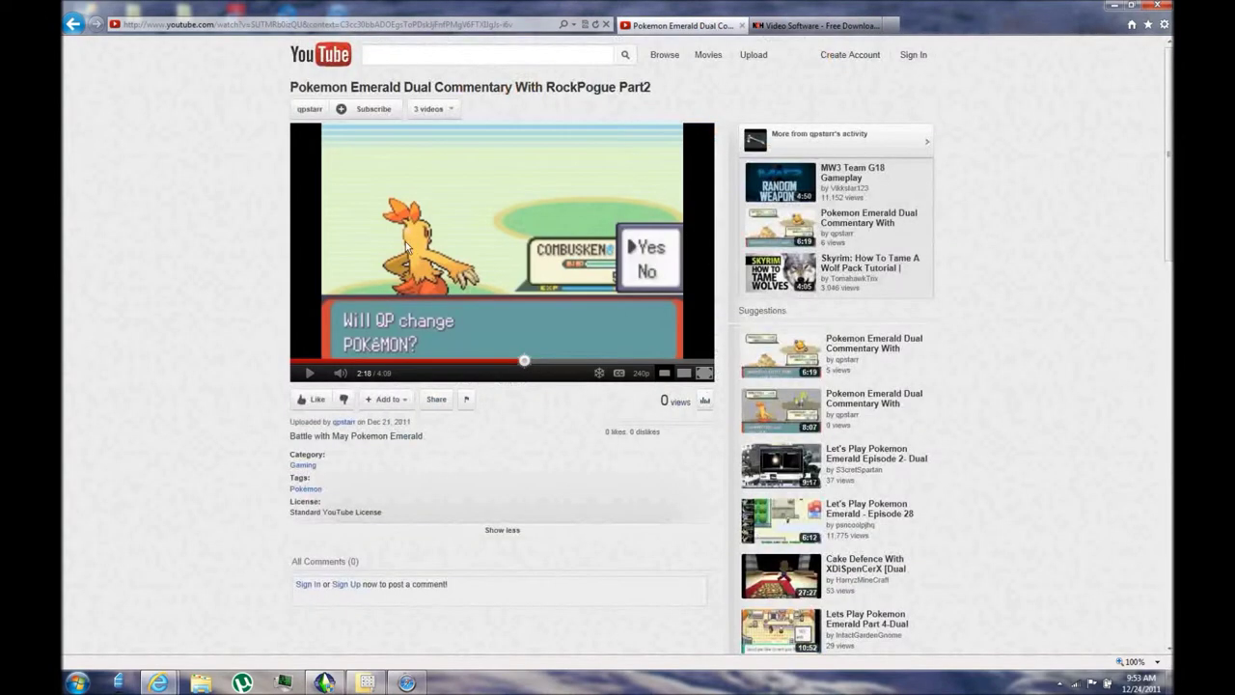
{"action": "left_click", "coordinate": [406, 247]}
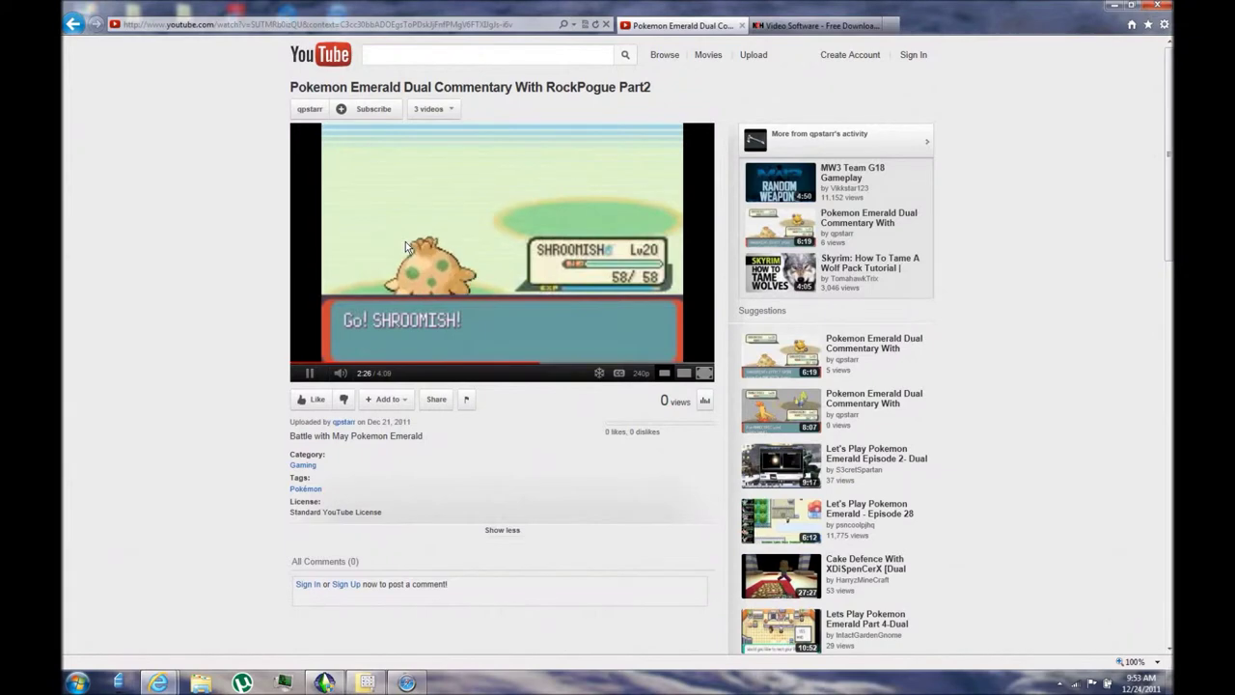
{"action": "left_click", "coordinate": [405, 246]}
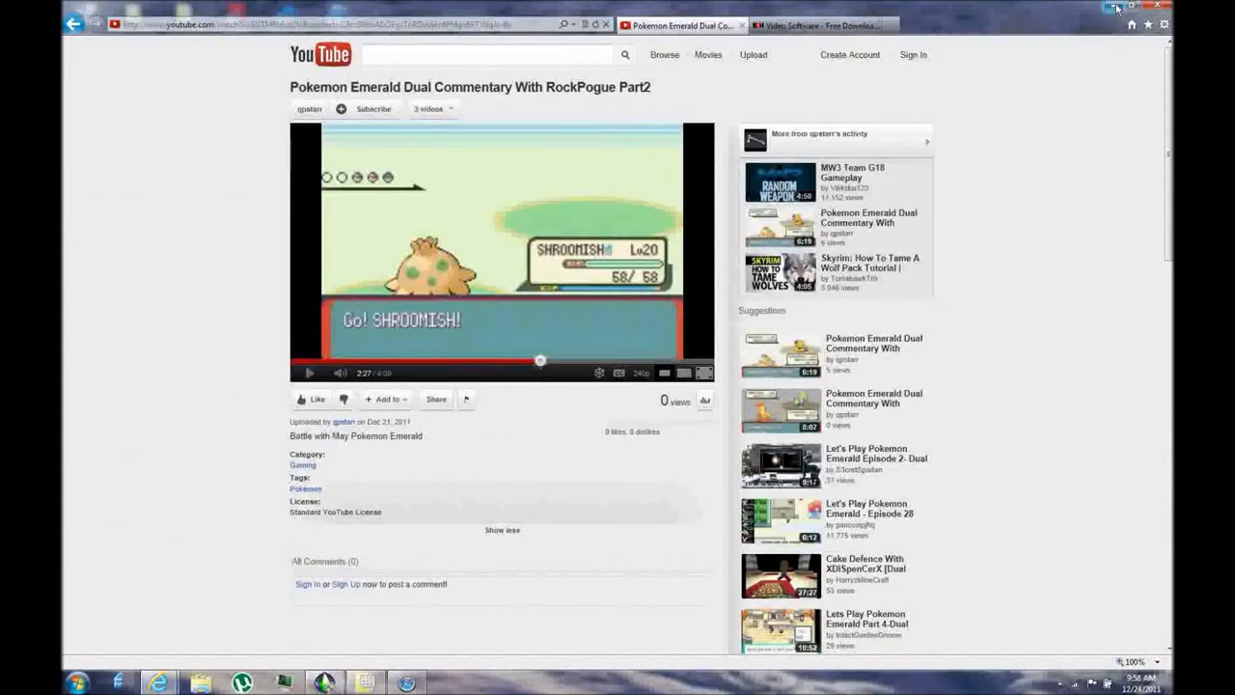
{"action": "left_click", "coordinate": [1115, 8]}
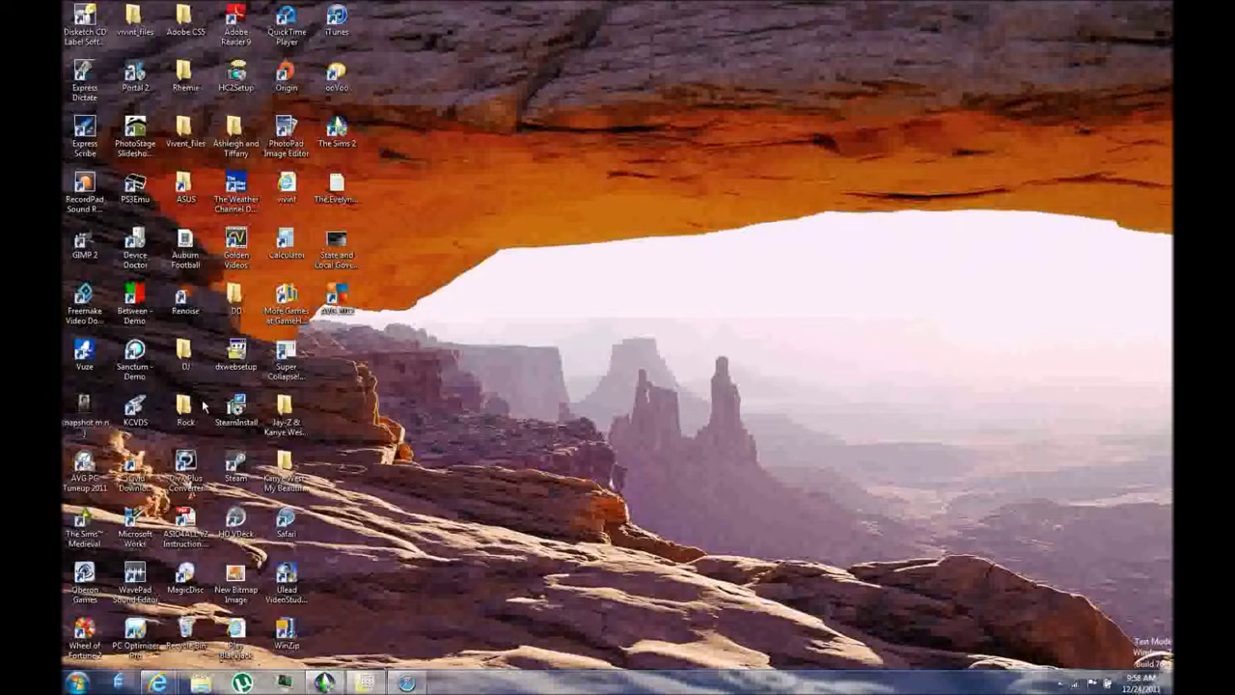
{"action": "left_click", "coordinate": [85, 683]}
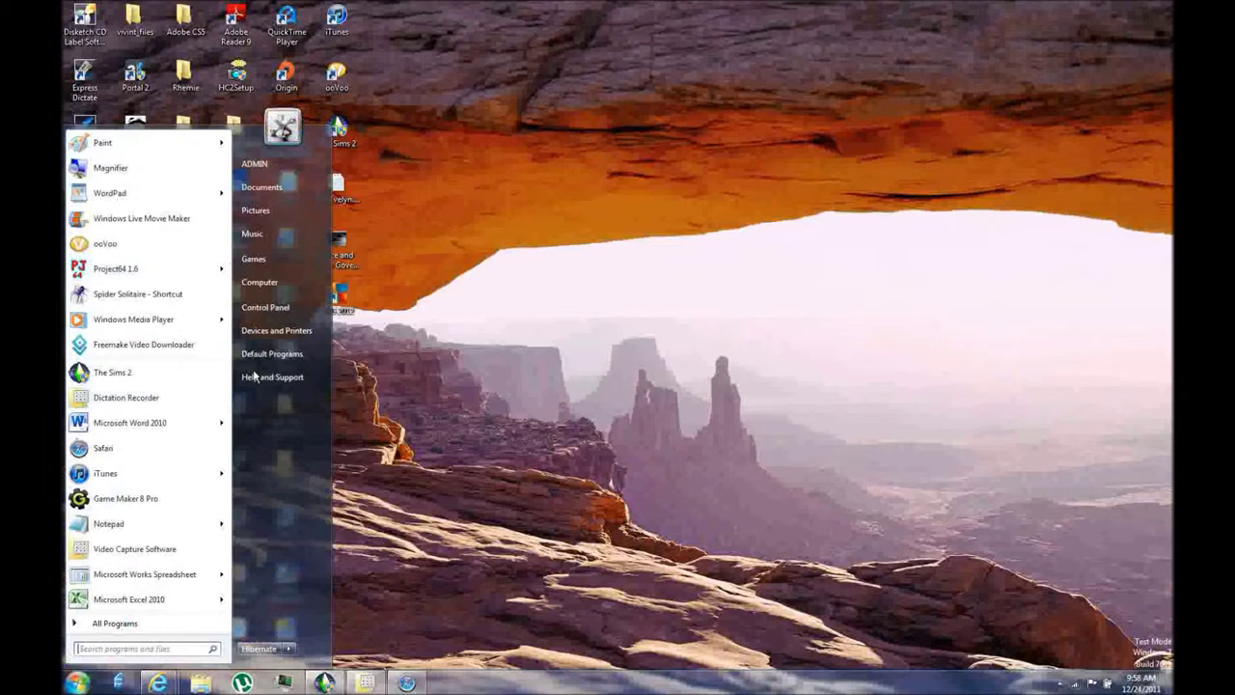
Open Control Panel maximized and go to Programs and Features
{"action": "left_click", "coordinate": [284, 306]}
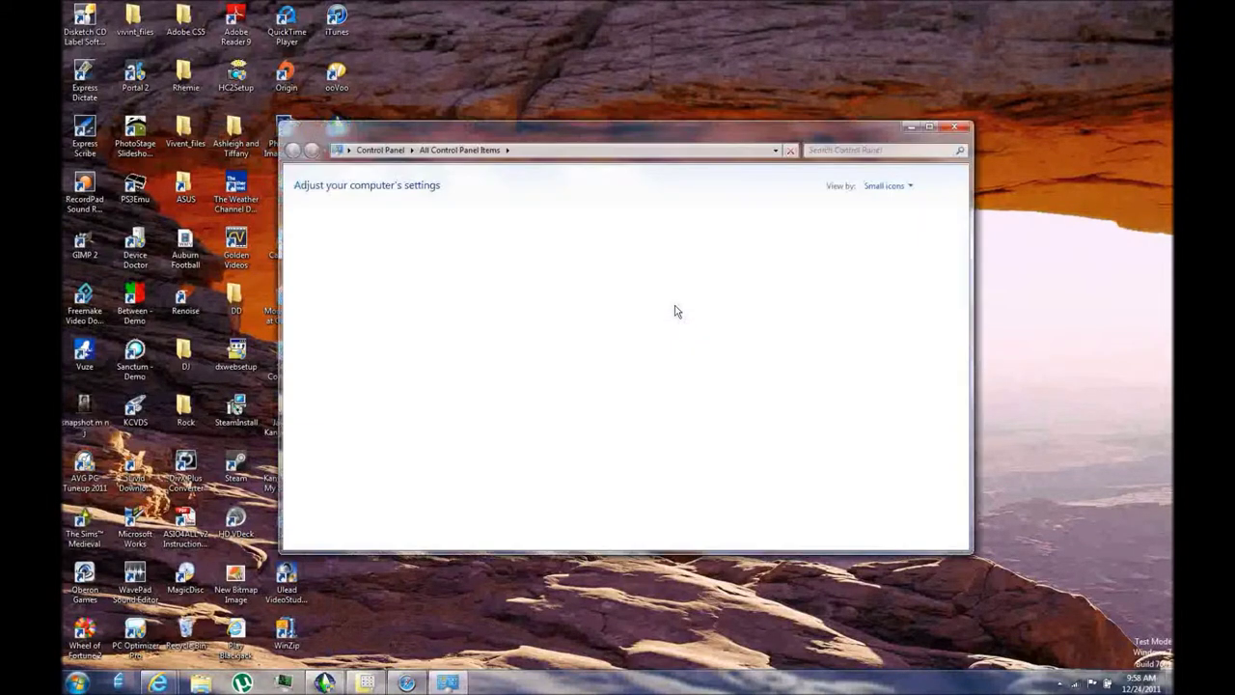
{"action": "left_click", "coordinate": [930, 128]}
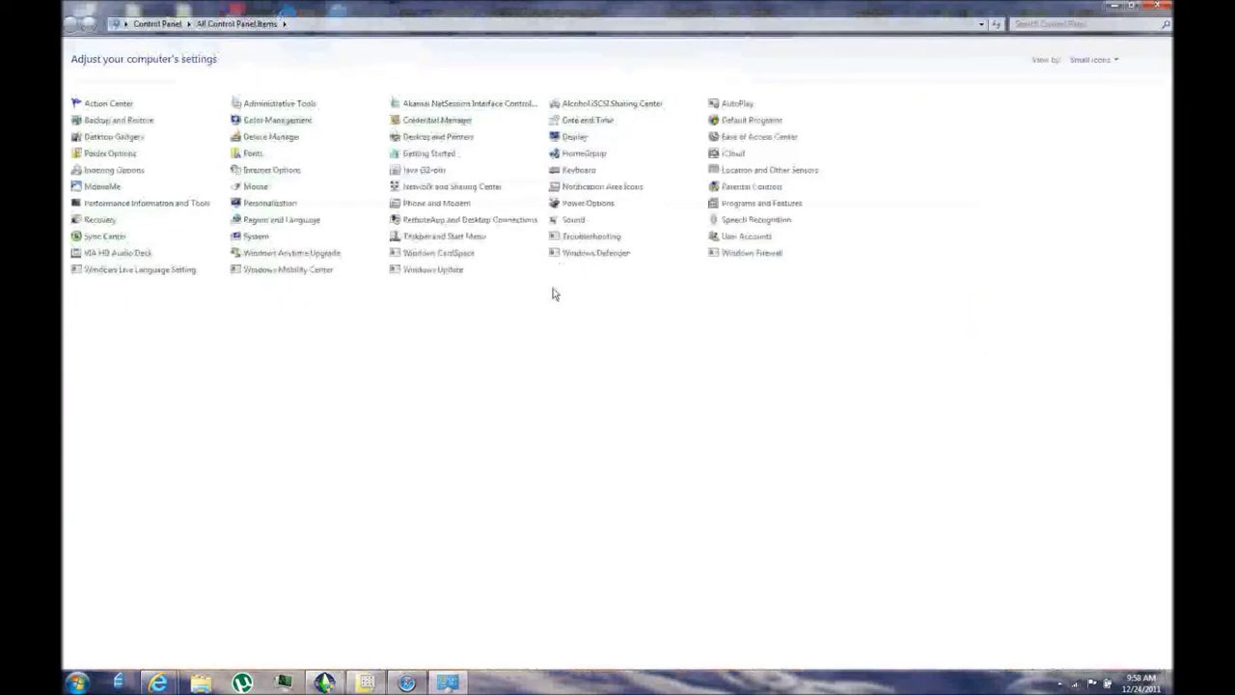
{"action": "left_click", "coordinate": [789, 202]}
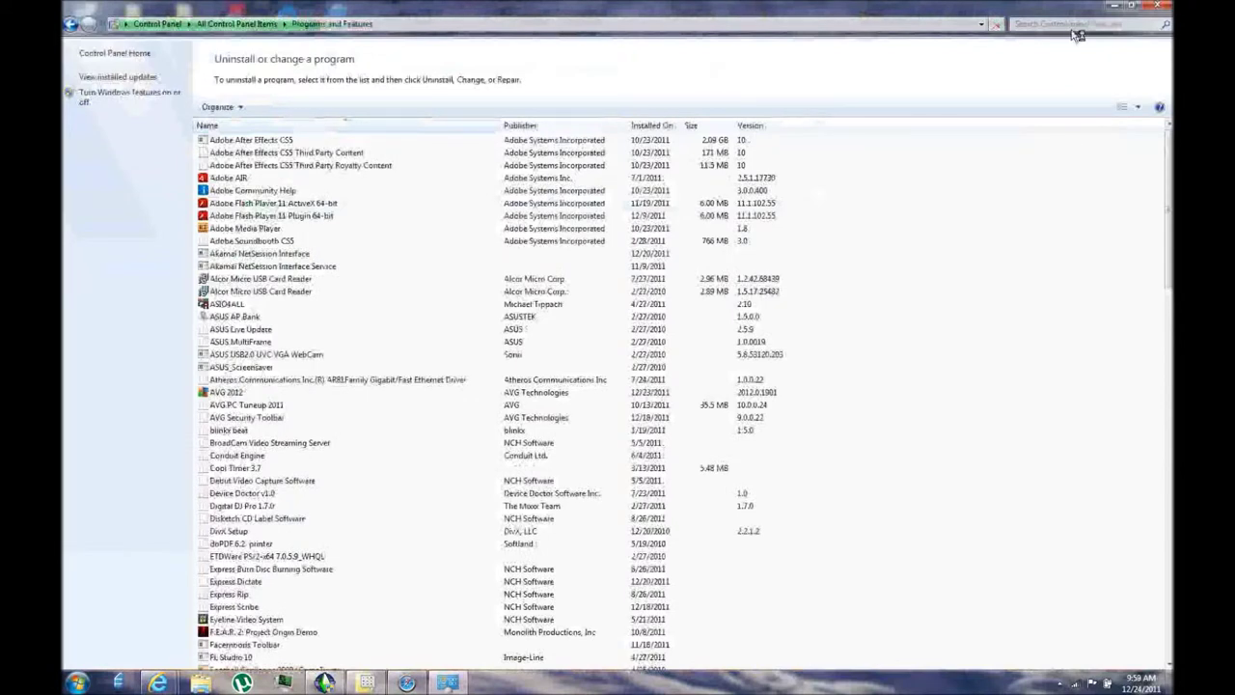
{"action": "left_click", "coordinate": [1066, 25]}
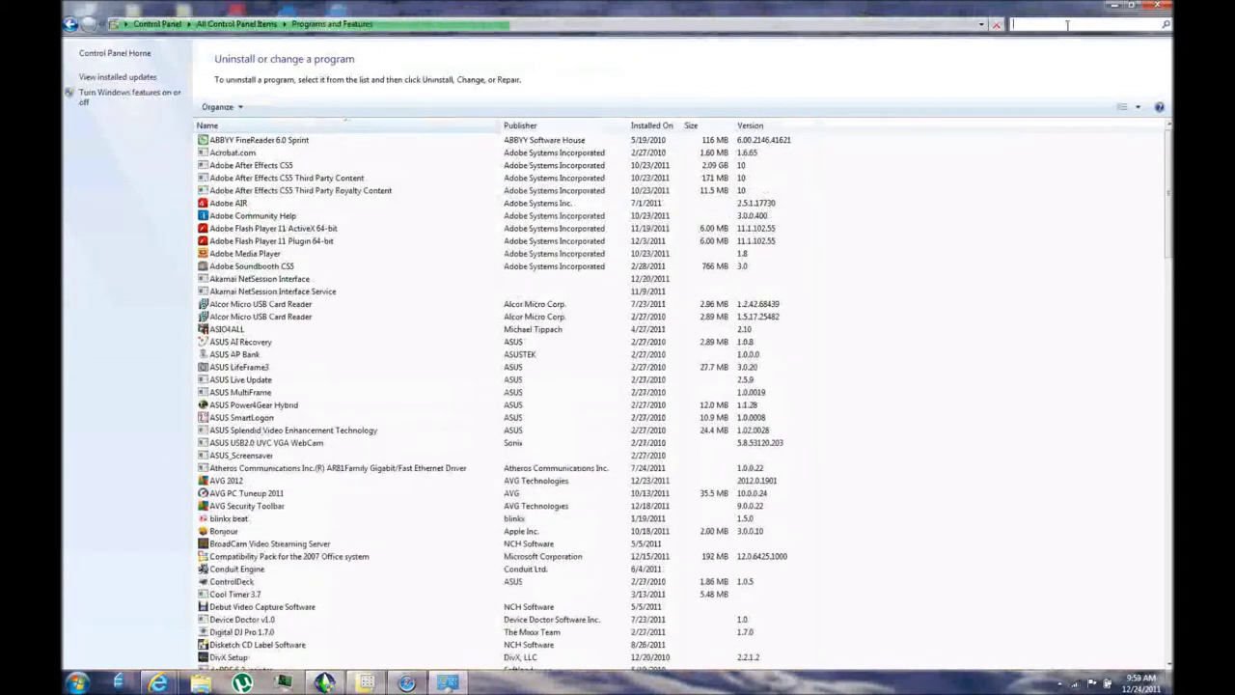
Filter installed programs by 'B' and select BroadCam Video Streaming Server
{"action": "type", "text": "Bo"}
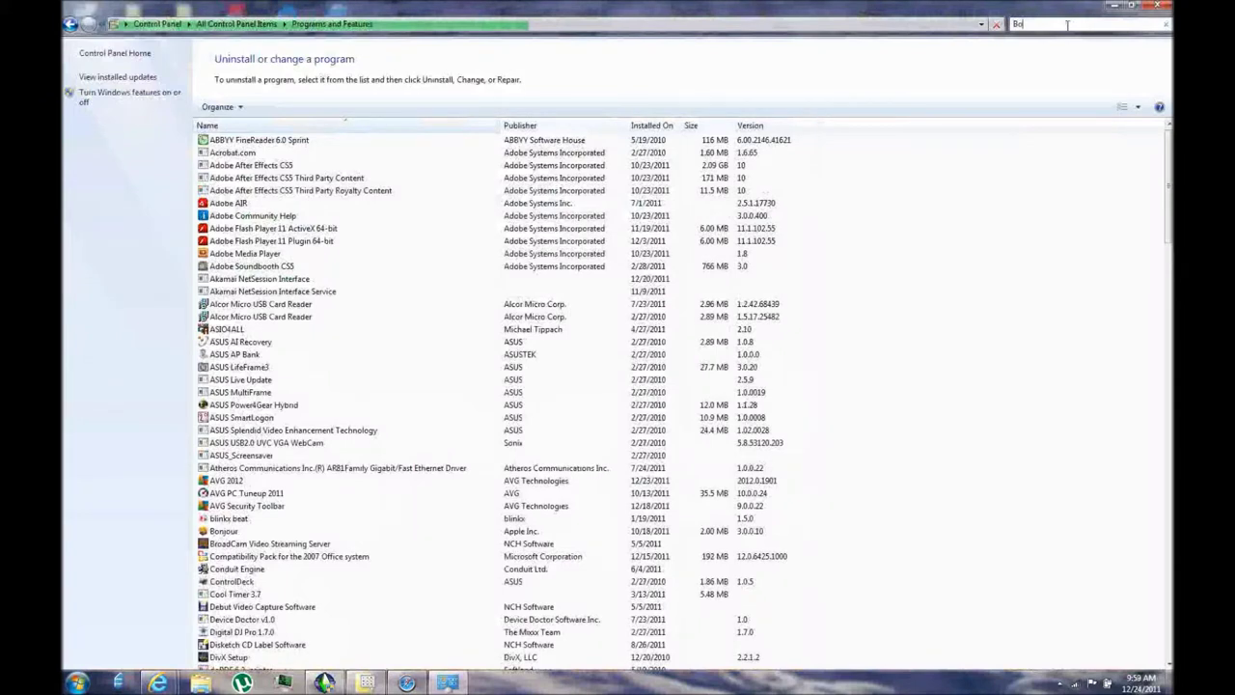
{"action": "type", "text": "ard"}
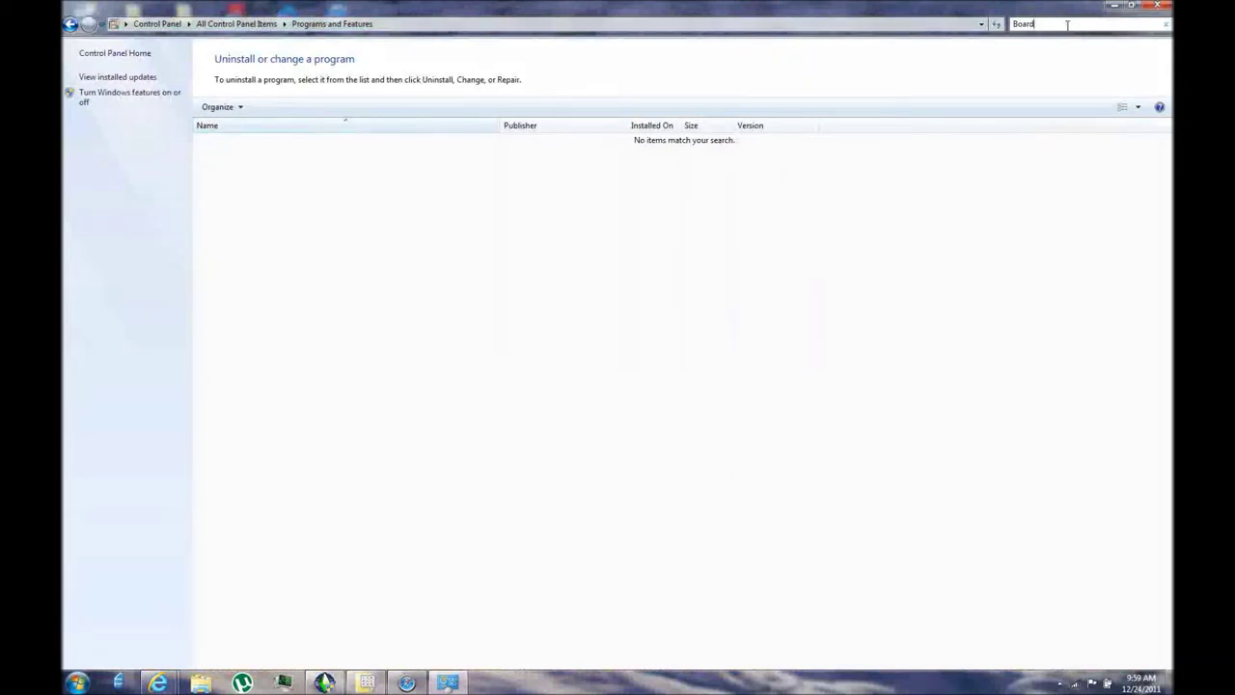
{"action": "key", "text": "BackSpace"}
{"action": "key", "text": "BackSpace"}
{"action": "key", "text": "BackSpace"}
{"action": "key", "text": "BackSpace"}
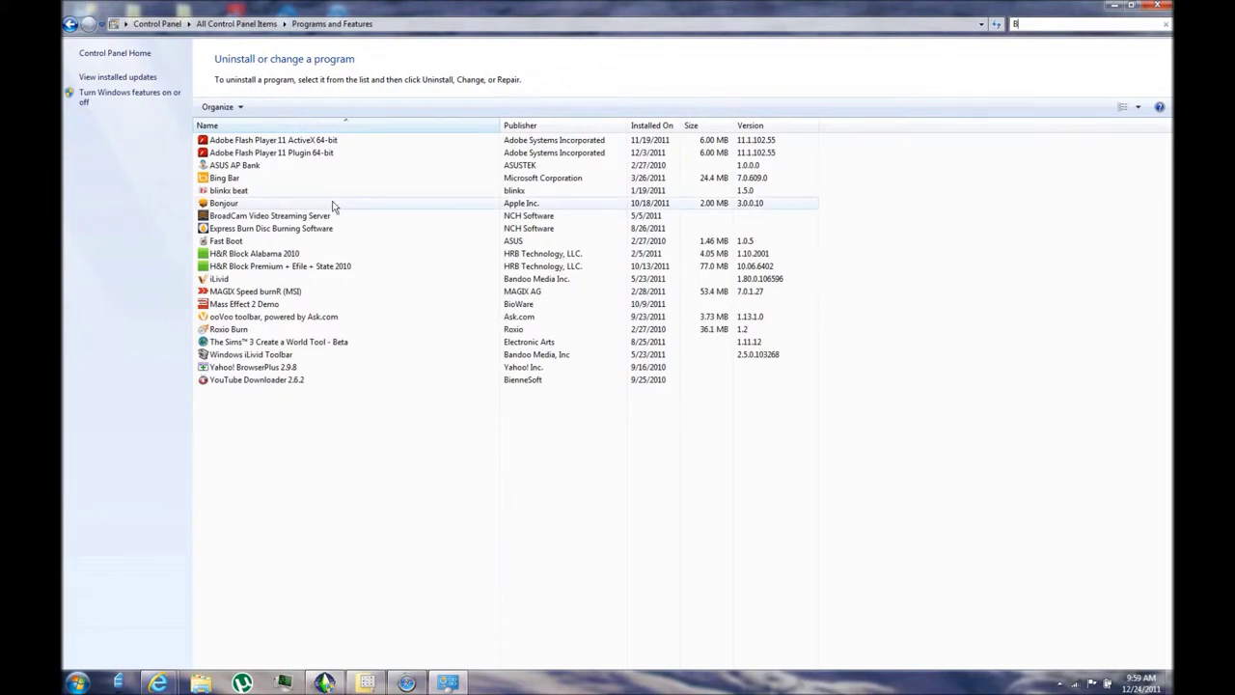
{"action": "left_click", "coordinate": [300, 217]}
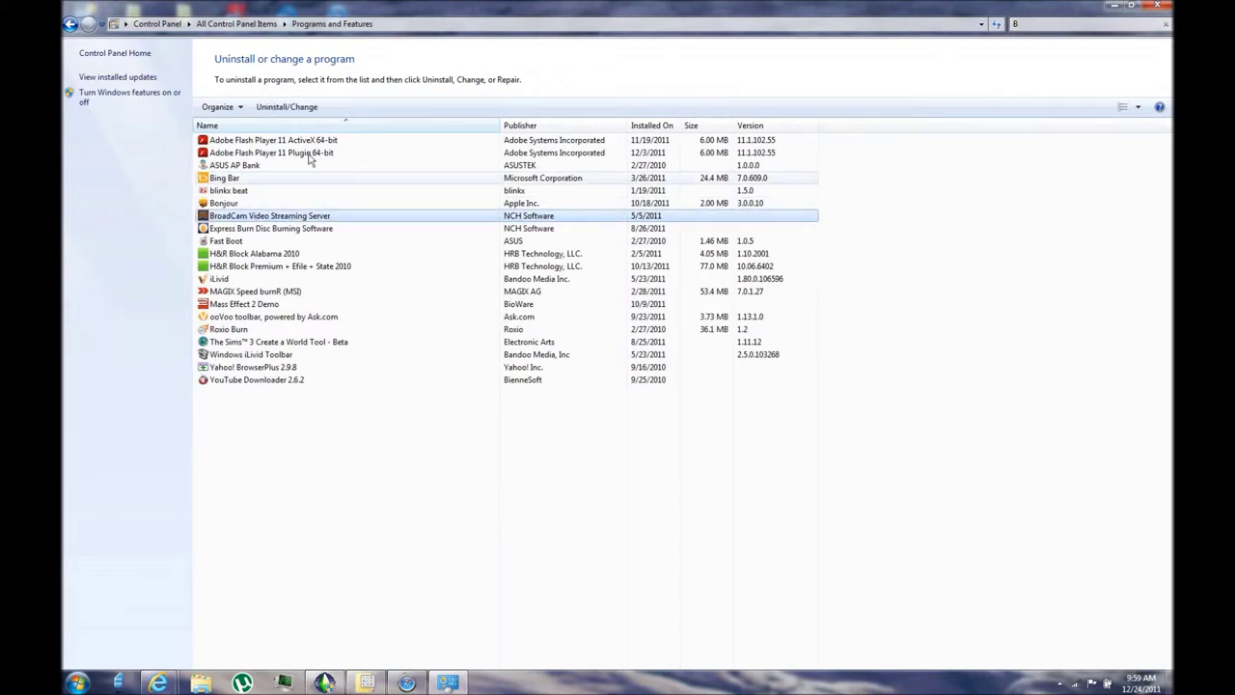
Make BroadCam stop running automatically at startup while keeping it installed
{"action": "left_click", "coordinate": [311, 112]}
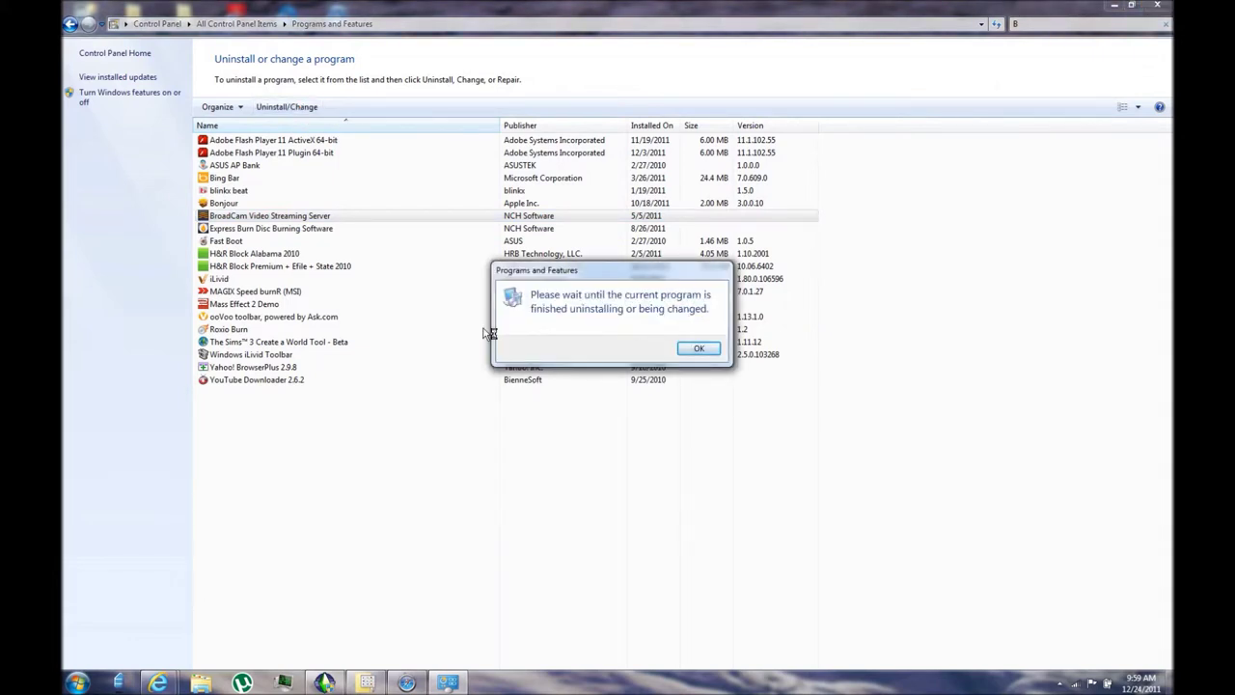
{"action": "left_click", "coordinate": [699, 349]}
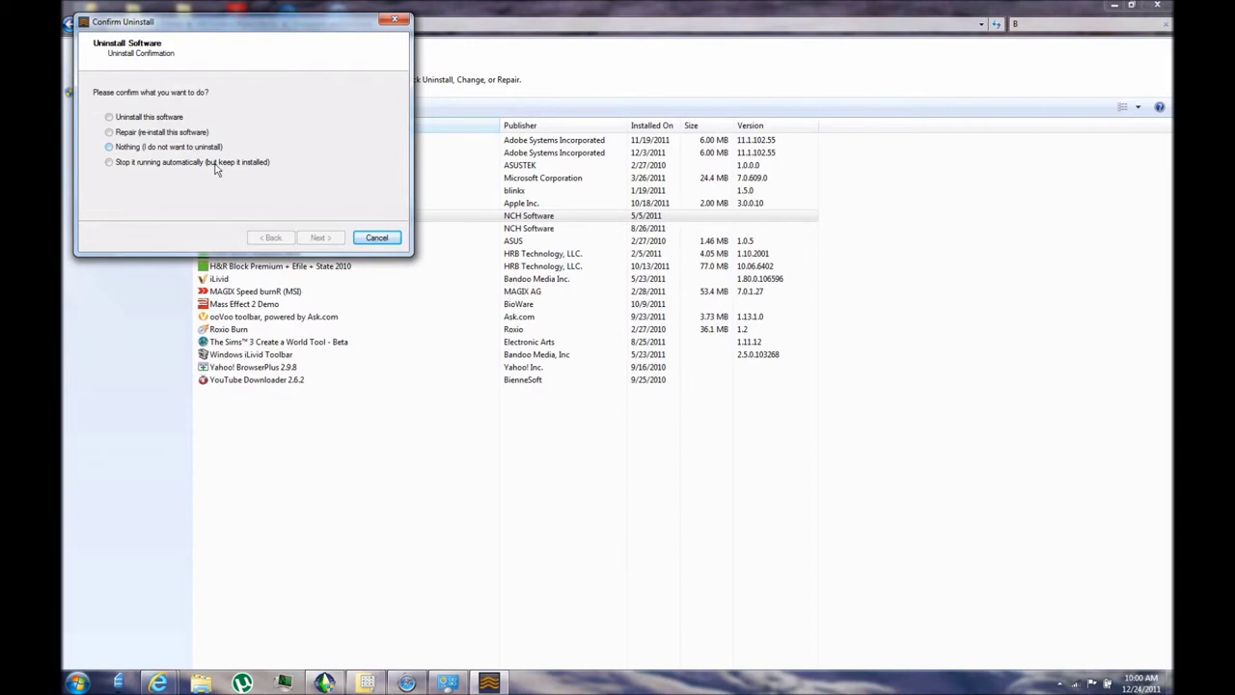
{"action": "left_click", "coordinate": [217, 166]}
{"action": "left_click", "coordinate": [319, 237]}
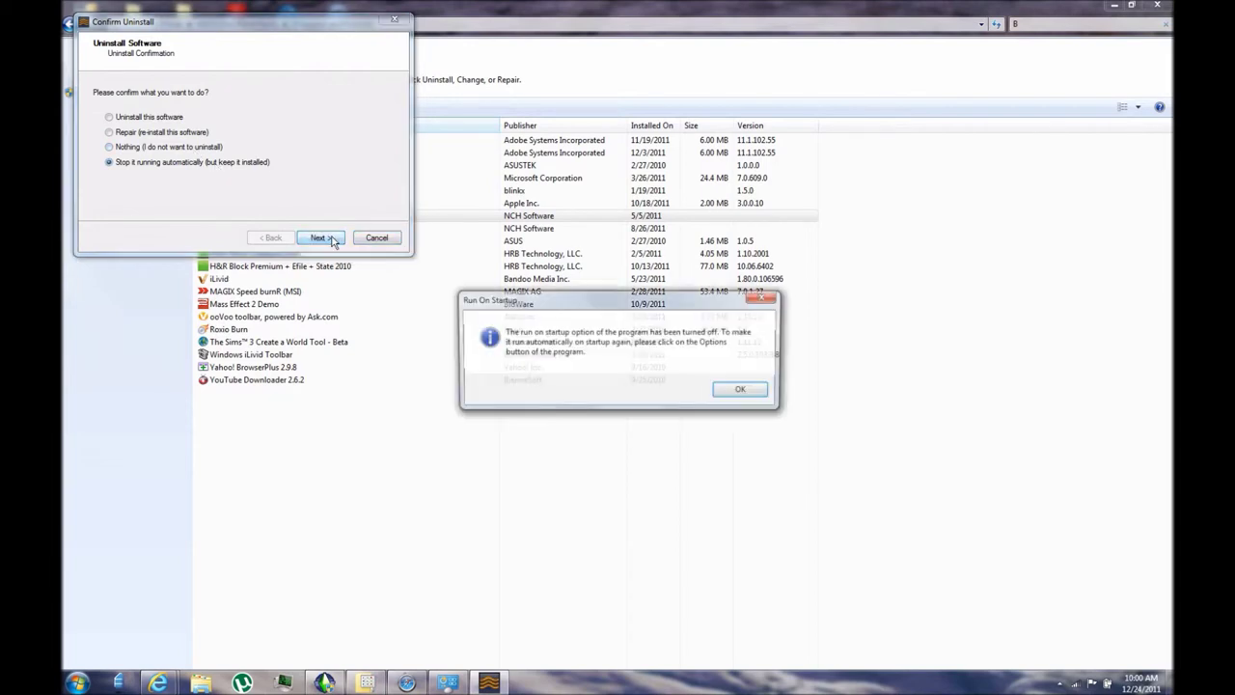
{"action": "left_click", "coordinate": [739, 391]}
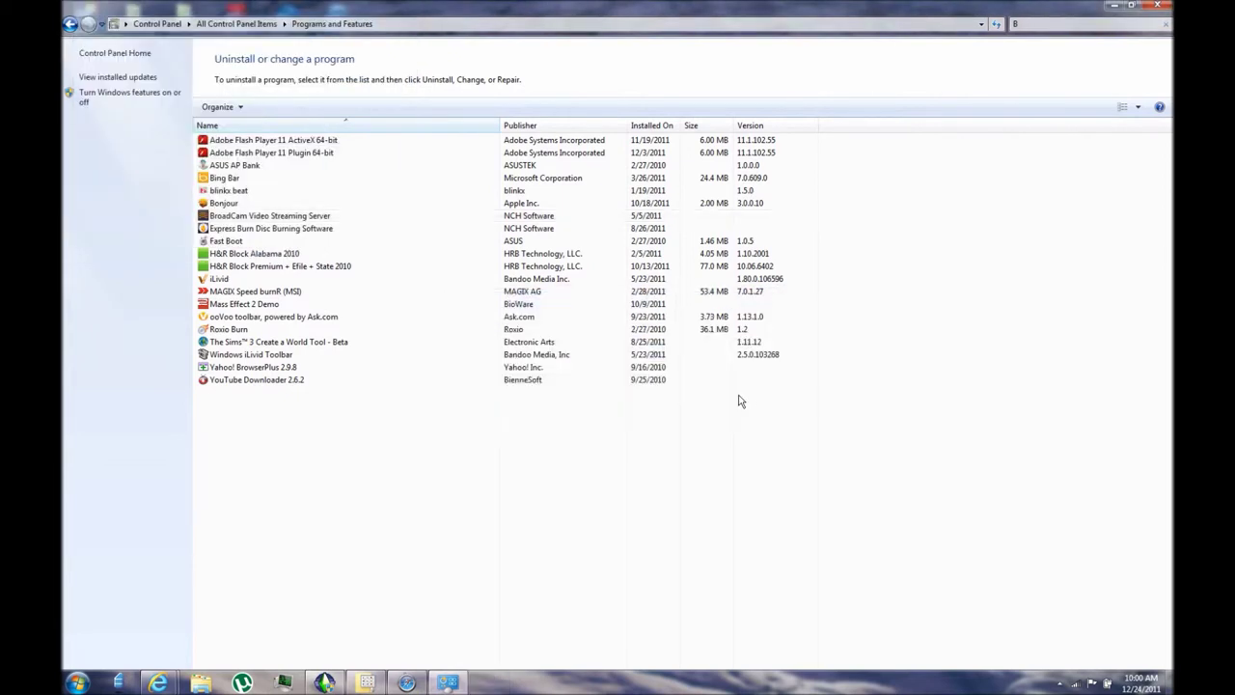
View Express Burn's 'Downgrade to the free version' uninstall option, cancel, and close Control Panel
{"action": "left_click", "coordinate": [460, 229]}
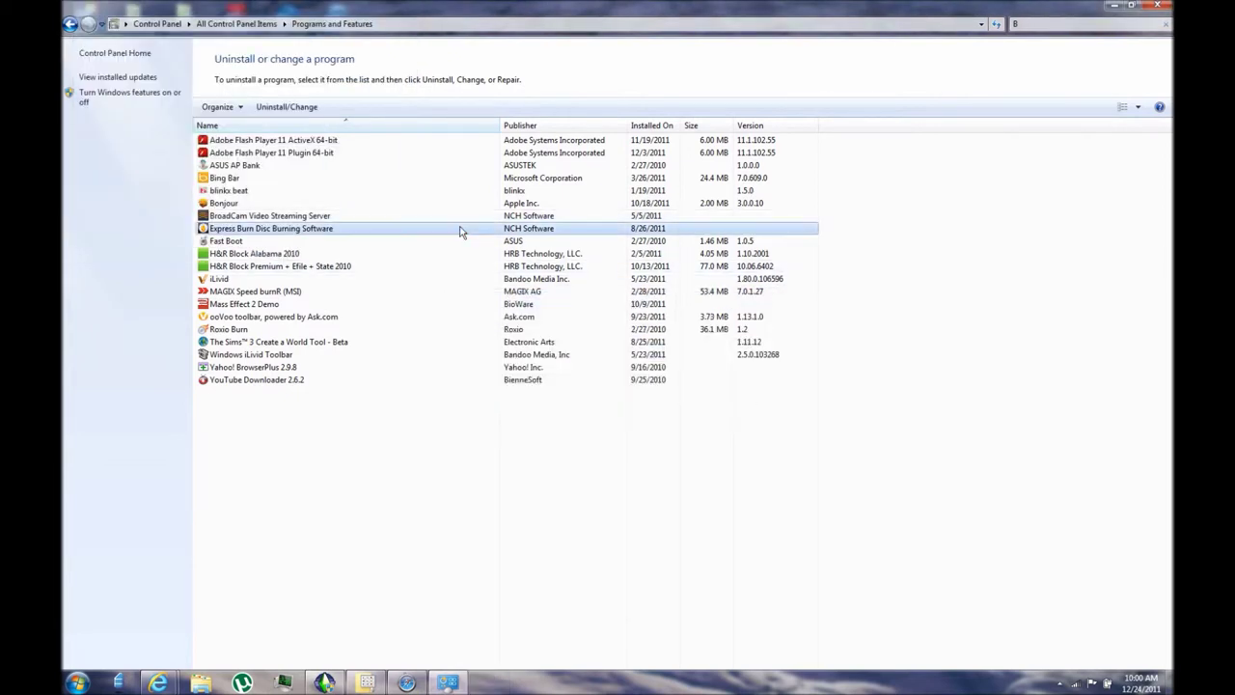
{"action": "left_click", "coordinate": [317, 110]}
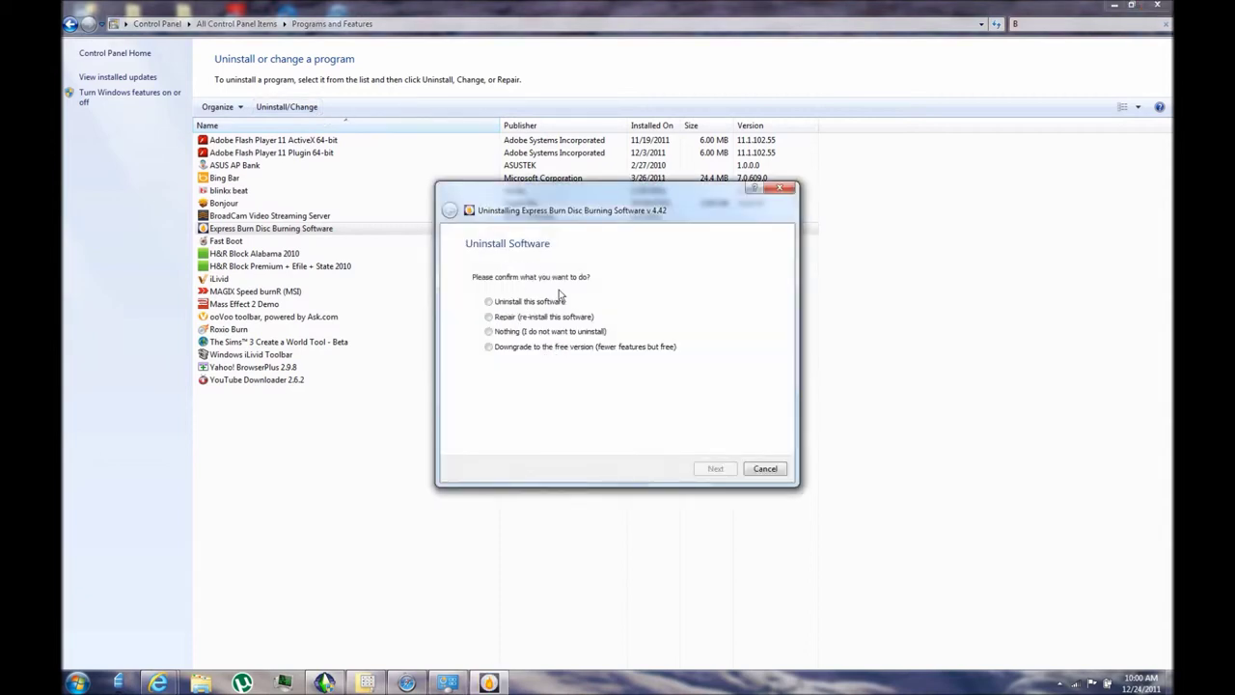
{"action": "left_click", "coordinate": [582, 348]}
{"action": "left_click", "coordinate": [765, 469]}
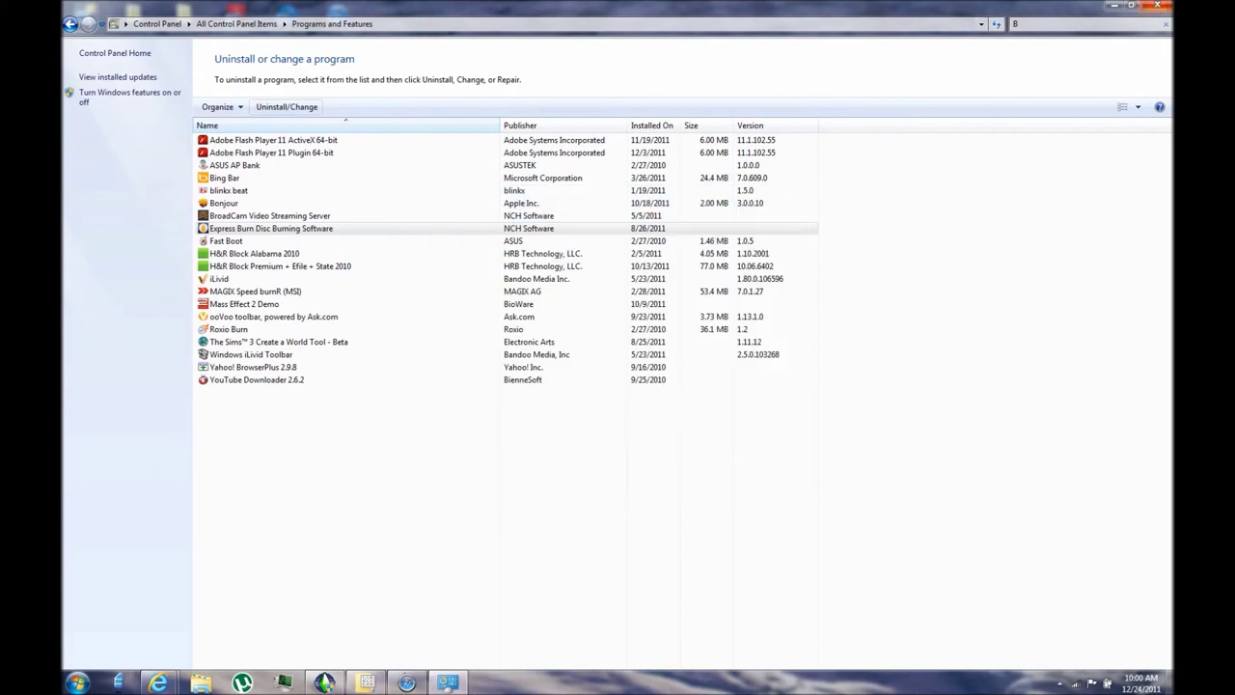
{"action": "left_click", "coordinate": [1156, 5]}
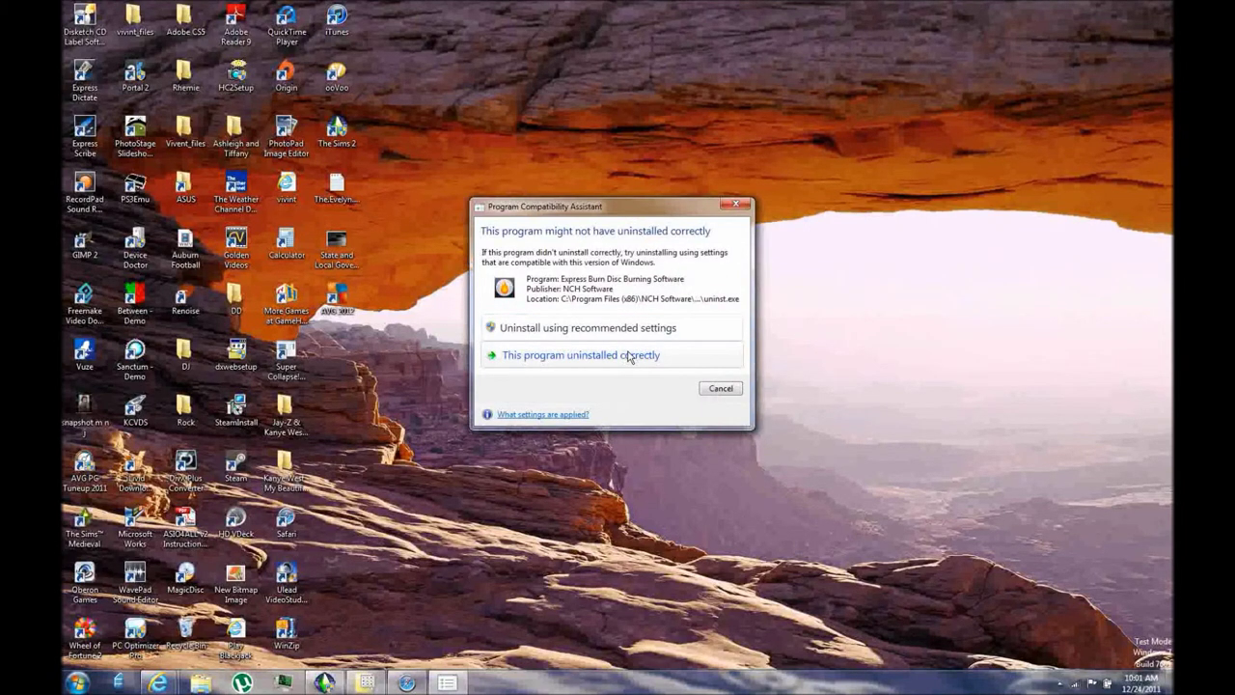
Cancel the Program Compatibility Assistant prompt and show the hidden tray icons
{"action": "left_click", "coordinate": [720, 389]}
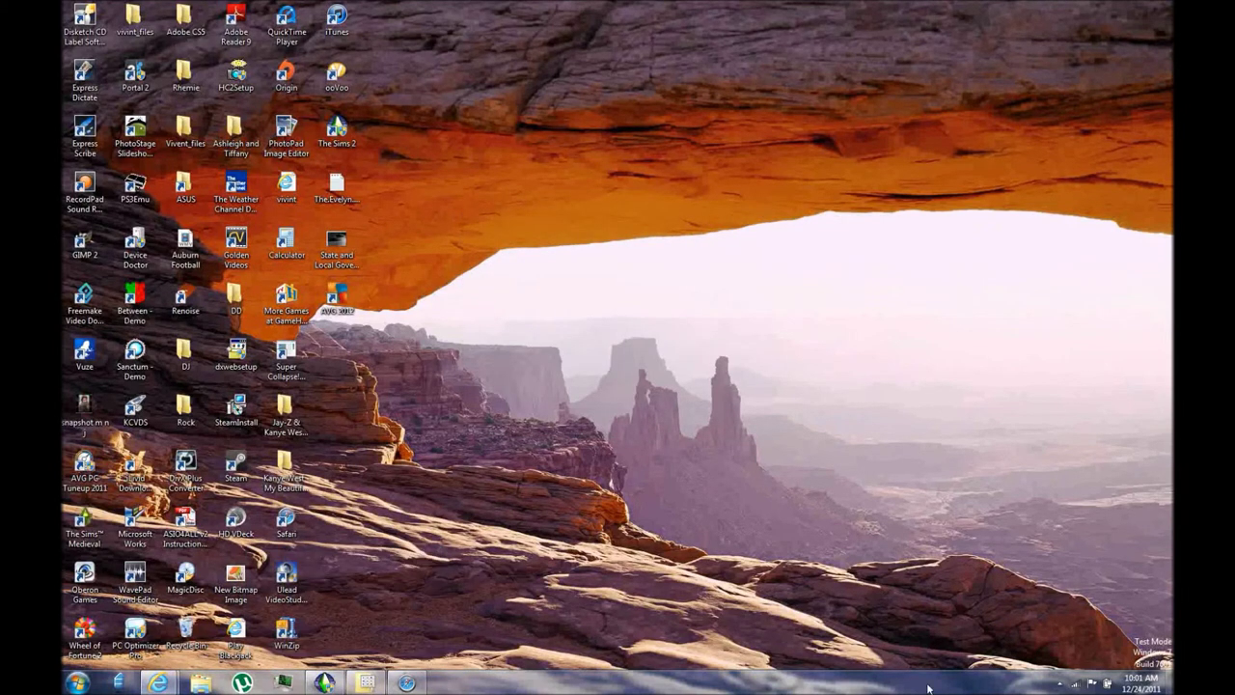
{"action": "left_click", "coordinate": [1059, 683]}
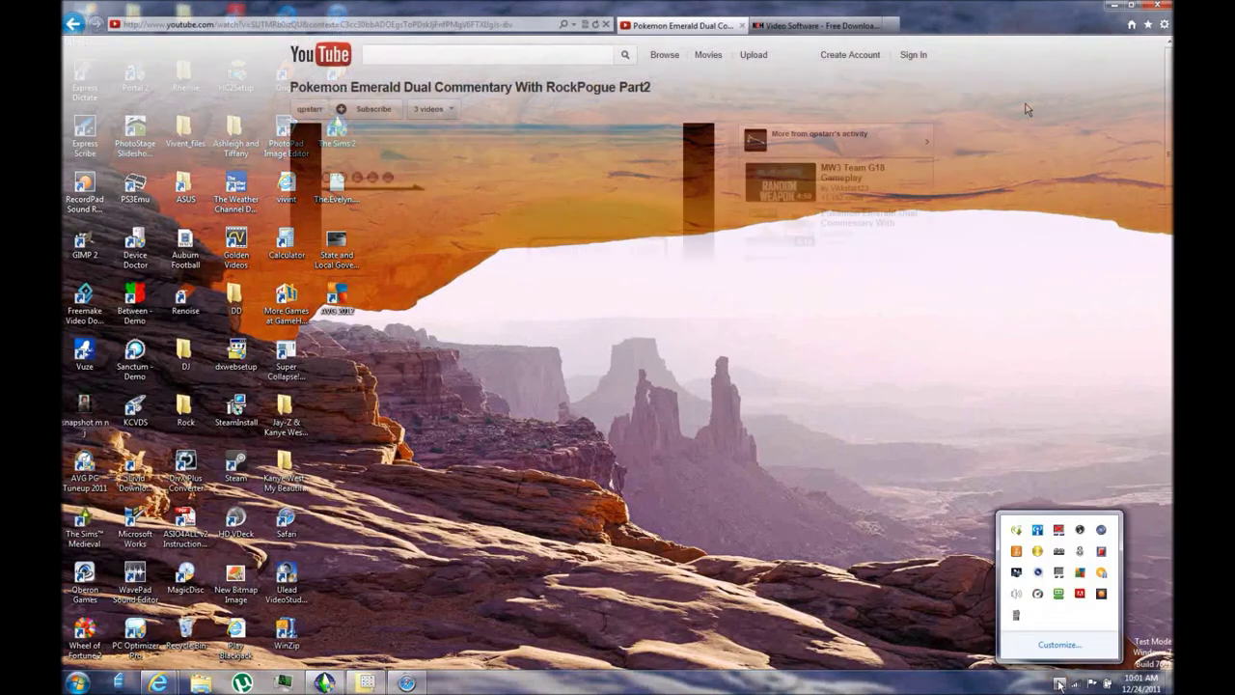